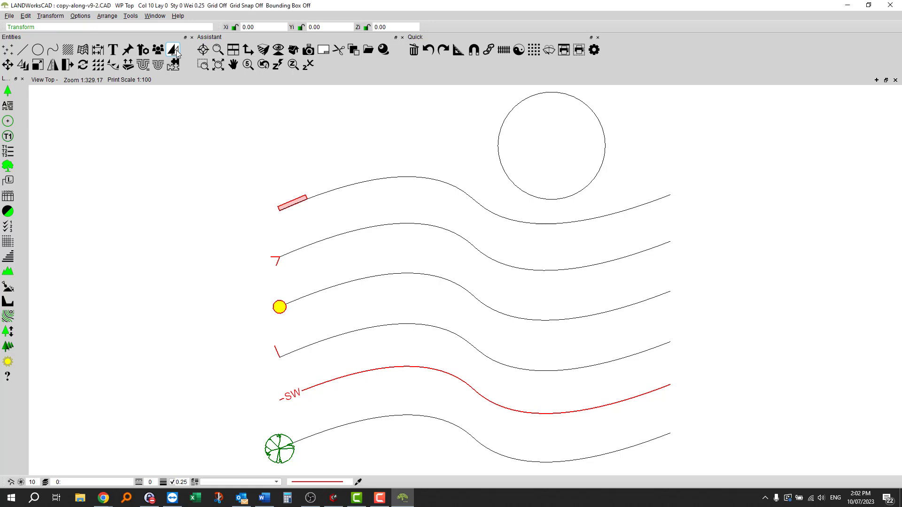
Copy the red rectangle along the uppermost curve in its original orientation, as attached copies spaced 5000 apart, starting from its lower end corner
{"action": "left_click", "coordinate": [115, 68]}
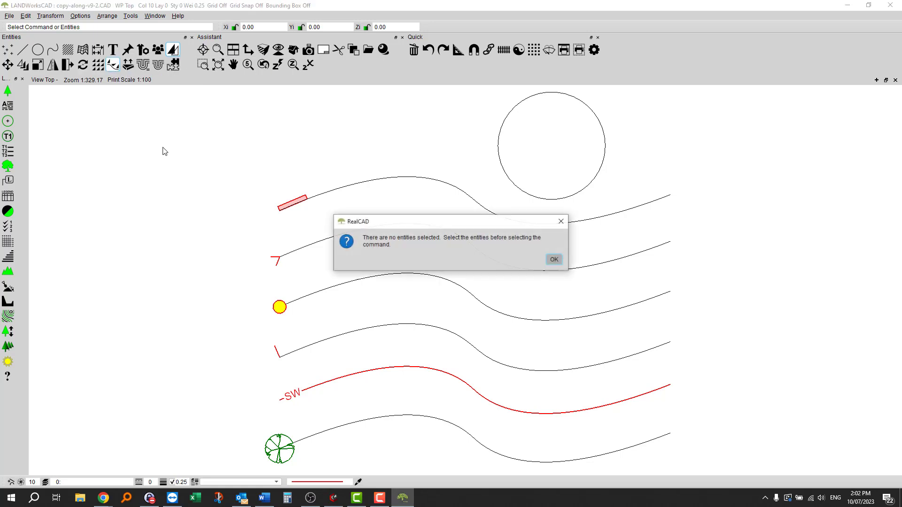
{"action": "left_click", "coordinate": [555, 260]}
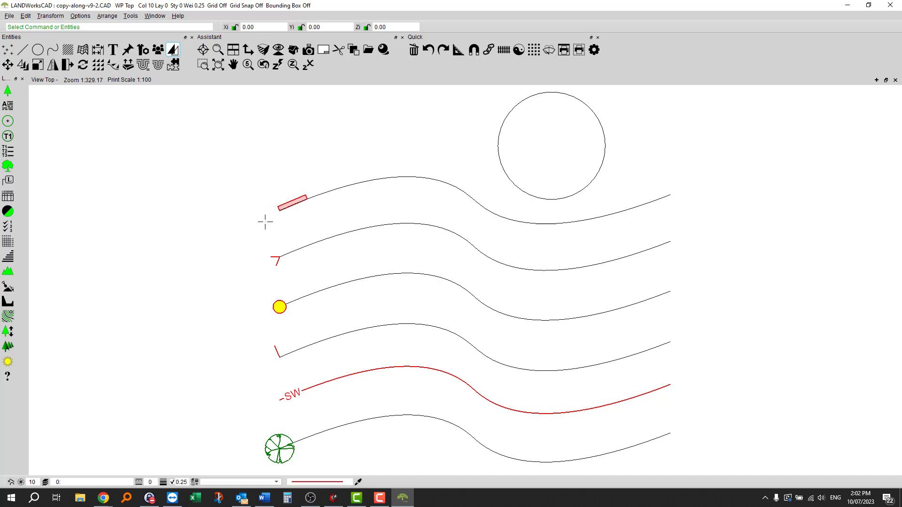
{"action": "scroll", "coordinate": [420, 201], "scroll_direction": "up", "scroll_amount": 2}
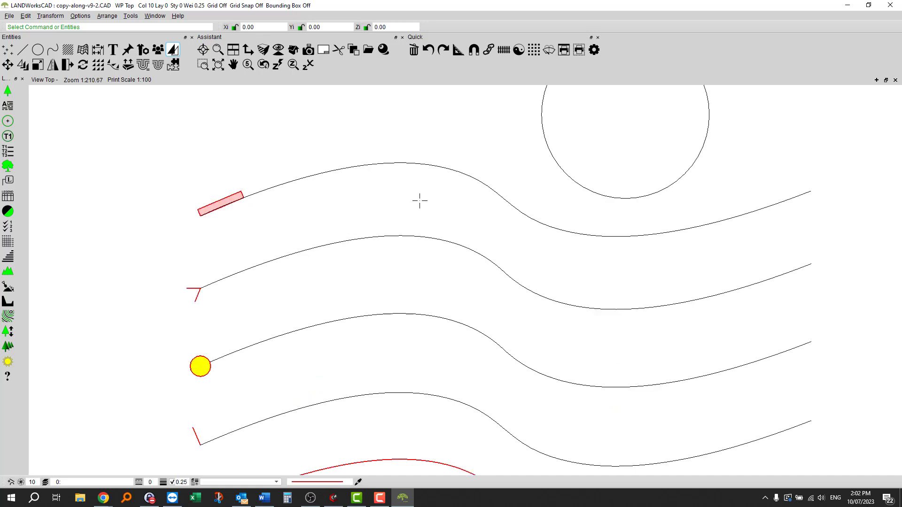
{"action": "left_click_drag", "start_coordinate": [187, 232], "coordinate": [259, 175]}
{"action": "left_click", "coordinate": [115, 67]}
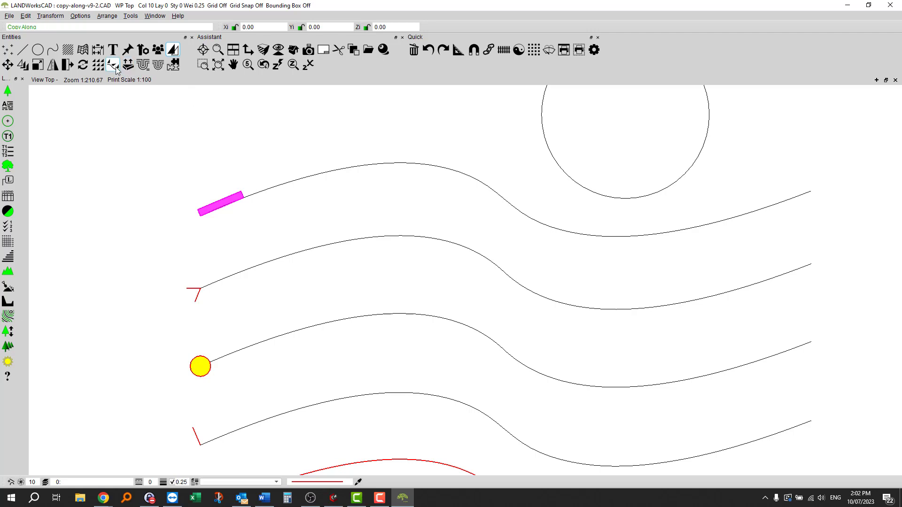
{"action": "left_click", "coordinate": [50, 16]}
{"action": "left_click", "coordinate": [57, 69]}
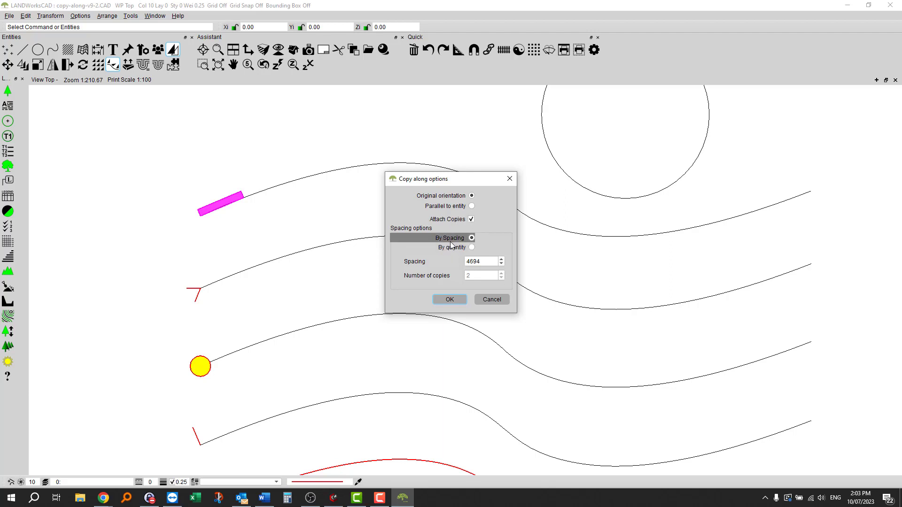
{"action": "left_click_drag", "start_coordinate": [491, 261], "coordinate": [459, 262]}
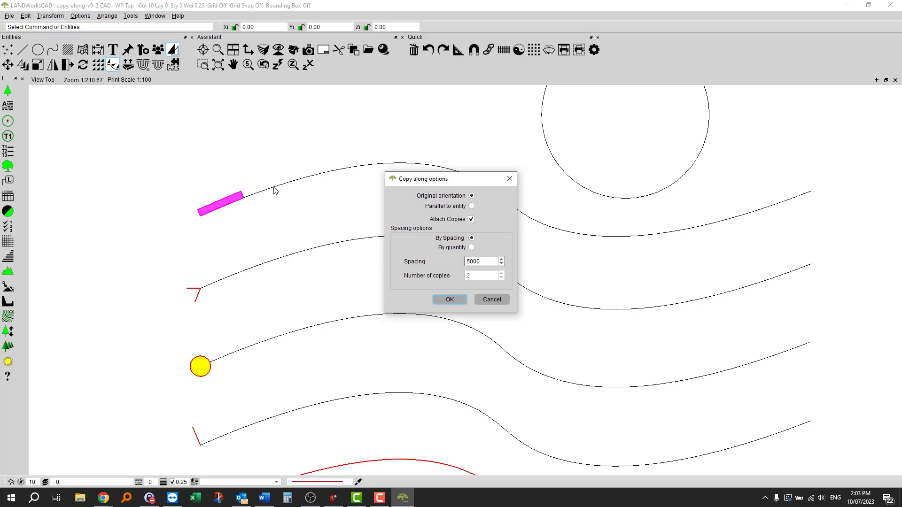
{"action": "left_click", "coordinate": [452, 299]}
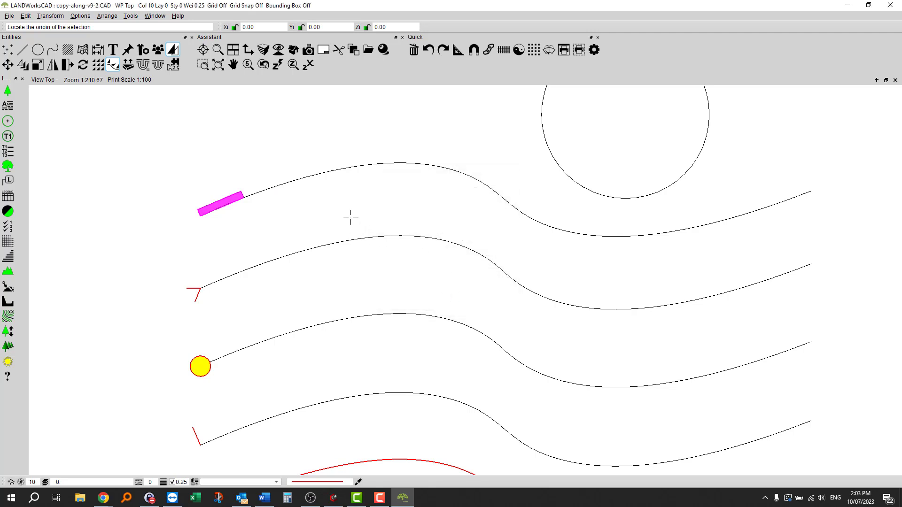
{"action": "left_click", "coordinate": [202, 215]}
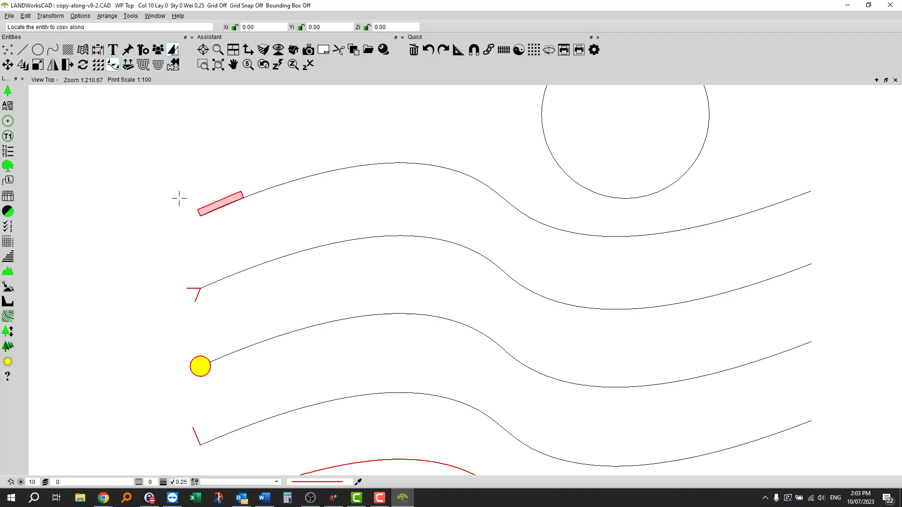
{"action": "left_click", "coordinate": [292, 180]}
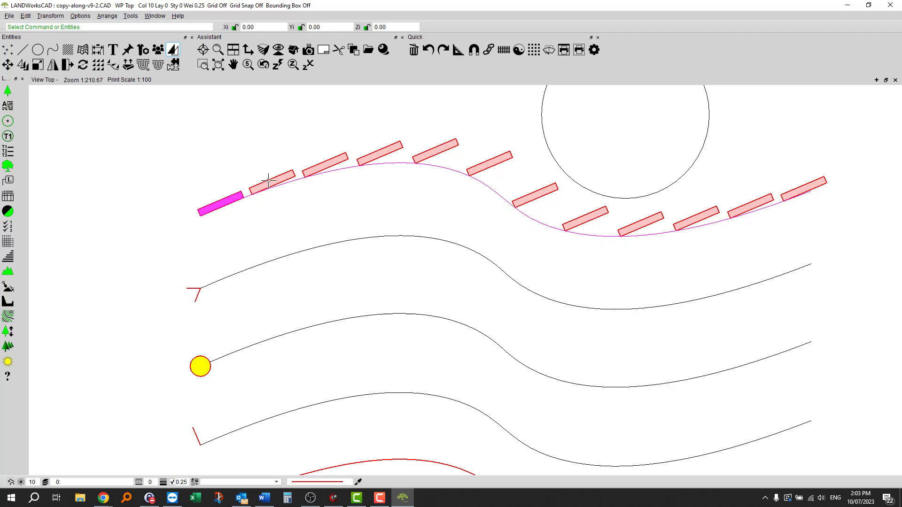
{"action": "left_click", "coordinate": [384, 214]}
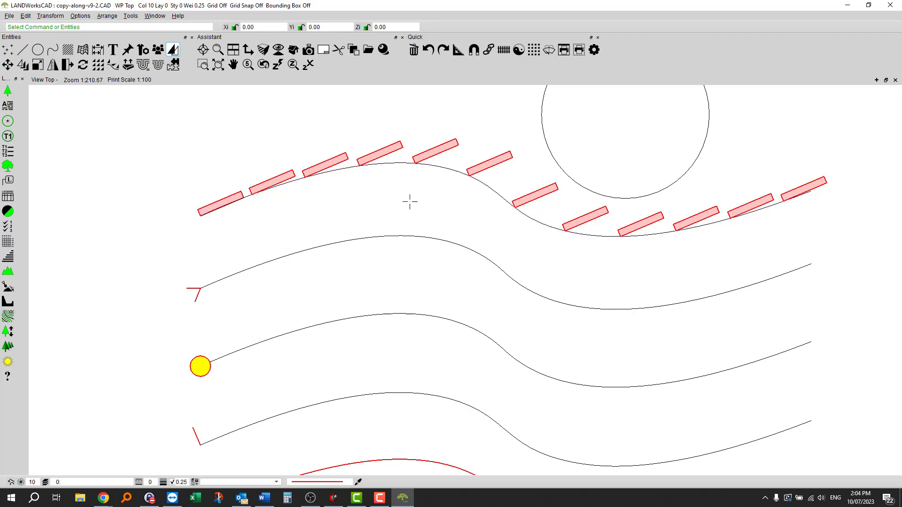
Set the spacing of the rectangle copies on the uppermost curve to 6000
{"action": "left_click", "coordinate": [444, 167]}
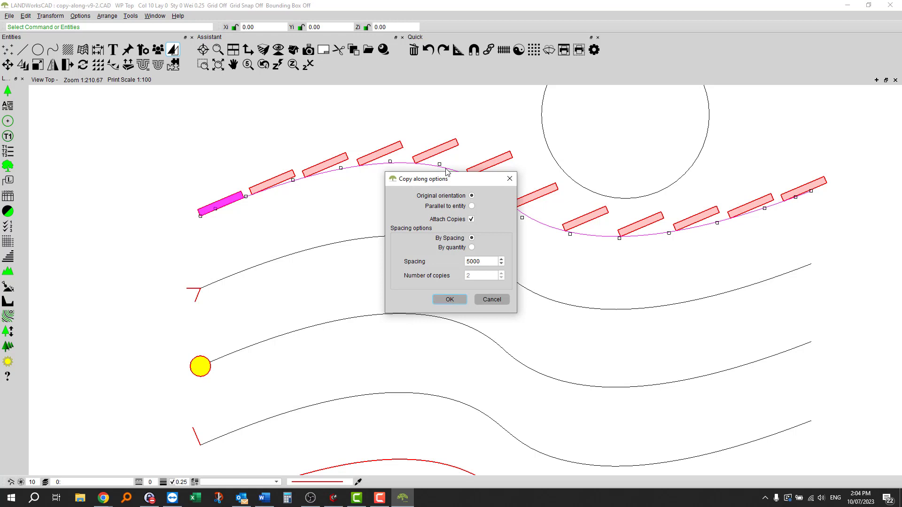
{"action": "left_click_drag", "start_coordinate": [488, 261], "coordinate": [460, 261]}
{"action": "type", "text": "6000"}
{"action": "left_click", "coordinate": [458, 300]}
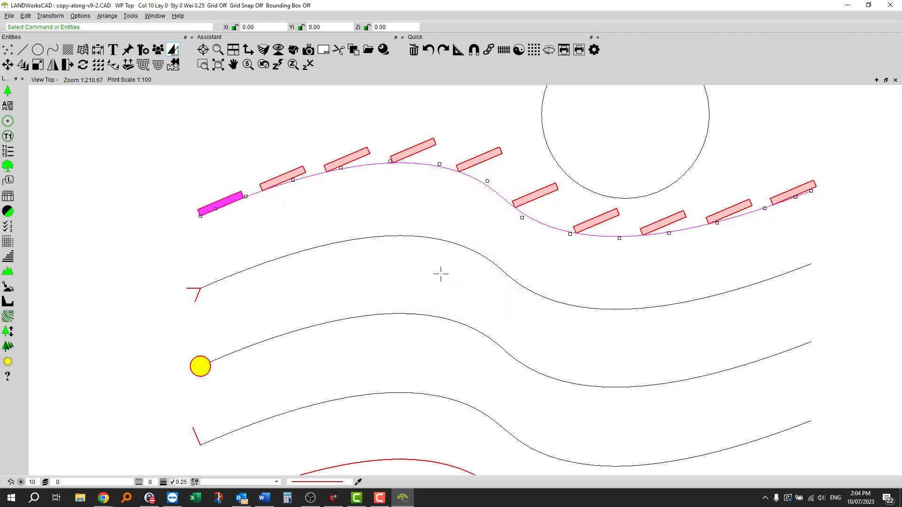
Distribute the rectangle copies along the uppermost curve by quantity instead of spacing, using 7 copies
{"action": "left_click", "coordinate": [423, 165]}
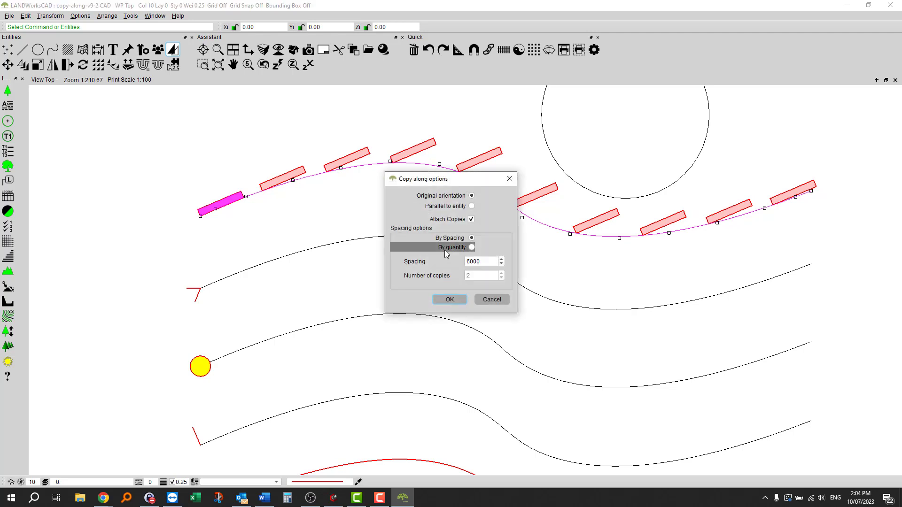
{"action": "left_click", "coordinate": [471, 247]}
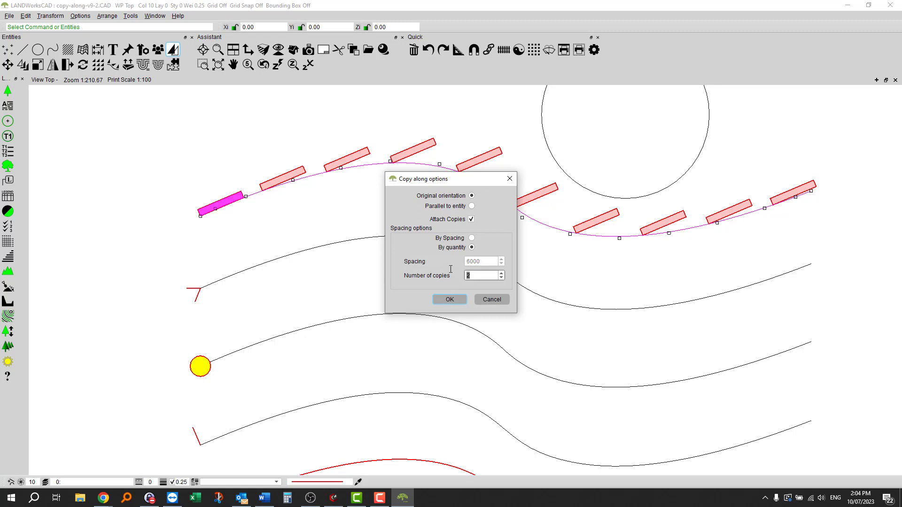
{"action": "type", "text": "7"}
{"action": "left_click", "coordinate": [444, 299]}
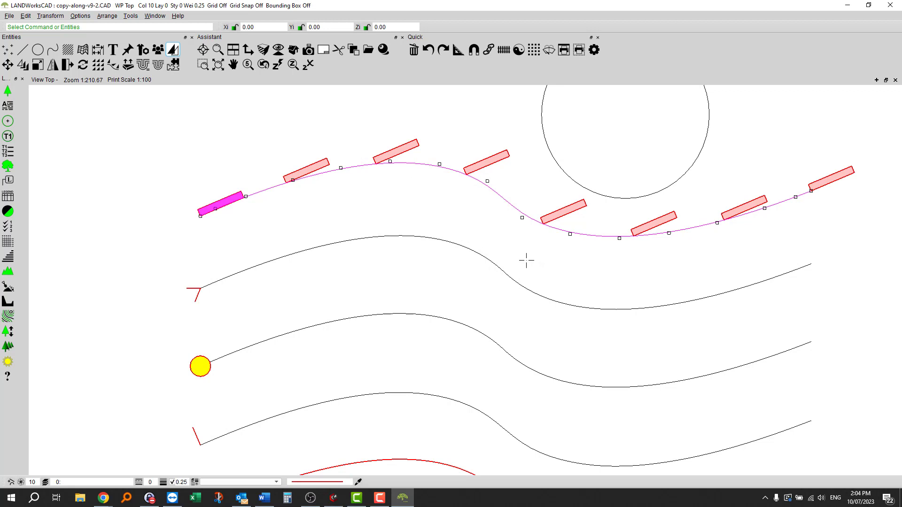
Reshape the uppermost curve by moving several control points along its middle and right part, and extend its right end outward and slightly up
{"action": "left_click_drag", "start_coordinate": [439, 164], "coordinate": [418, 213]}
{"action": "left_click_drag", "start_coordinate": [521, 219], "coordinate": [546, 254]}
{"action": "left_click_drag", "start_coordinate": [619, 238], "coordinate": [645, 260]}
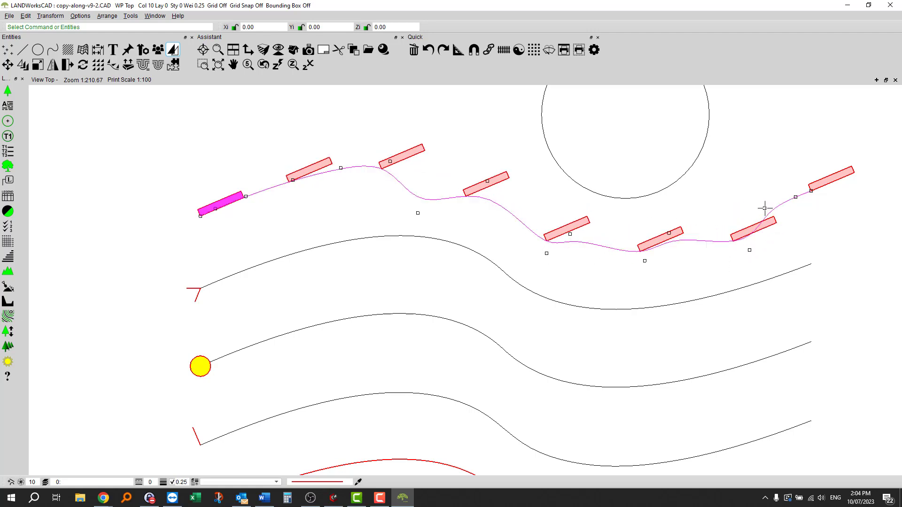
{"action": "left_click_drag", "start_coordinate": [765, 207], "coordinate": [752, 166]}
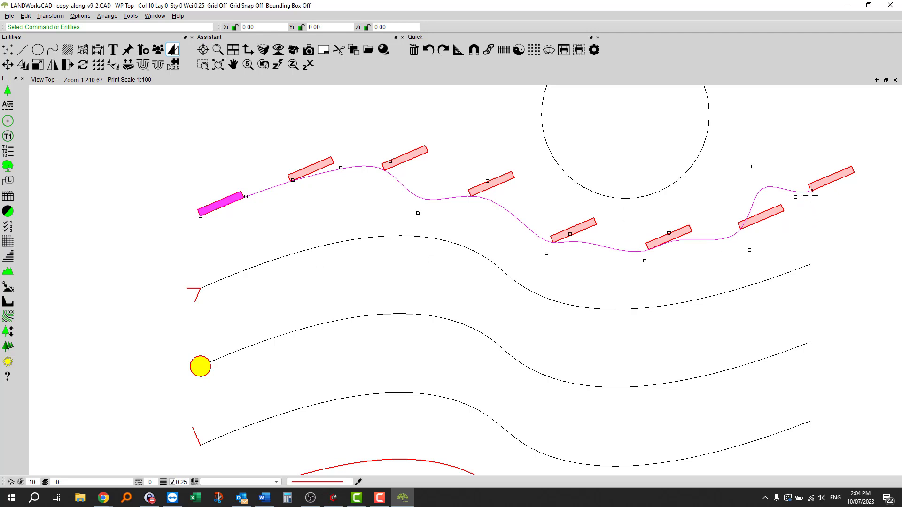
{"action": "left_click_drag", "start_coordinate": [811, 191], "coordinate": [854, 171]}
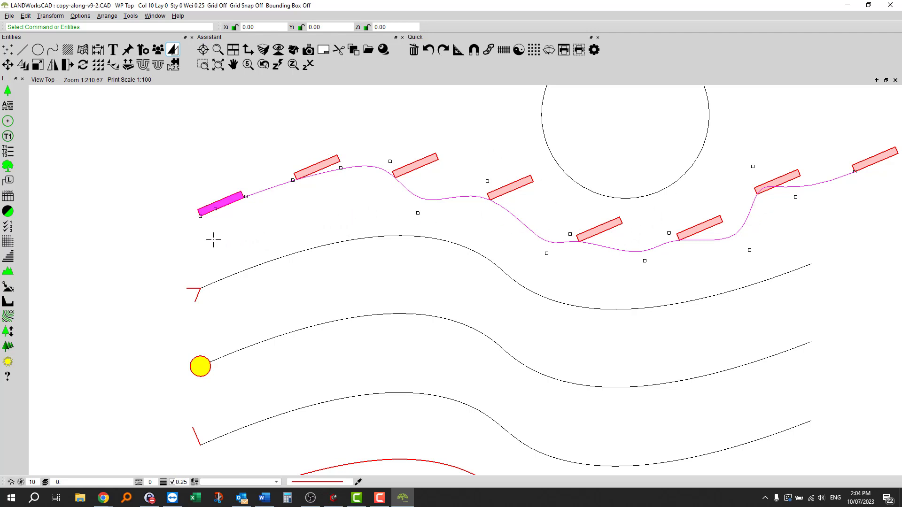
Rotate the original rectangle about the curve's start point to a near-vertical position, defining the rotation by three points
{"action": "left_click", "coordinate": [194, 238]}
{"action": "left_click_drag", "start_coordinate": [175, 236], "coordinate": [250, 176]}
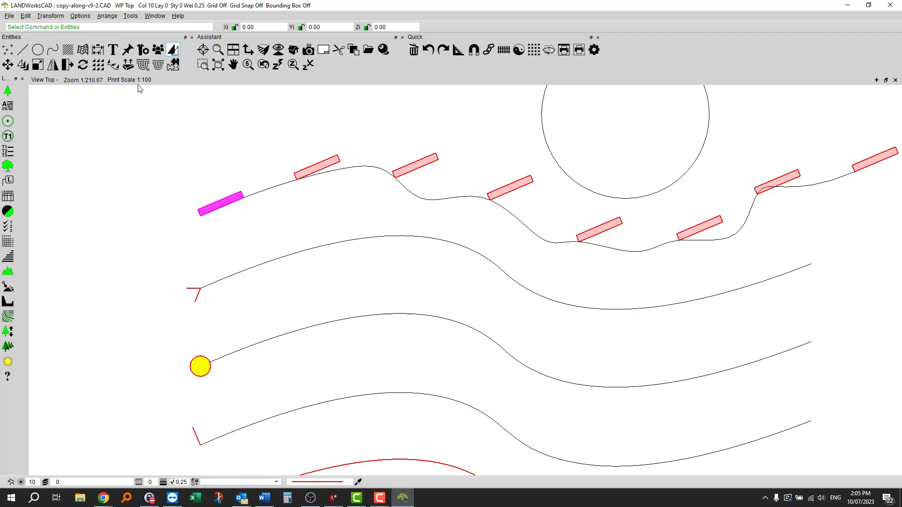
{"action": "left_click", "coordinate": [85, 67]}
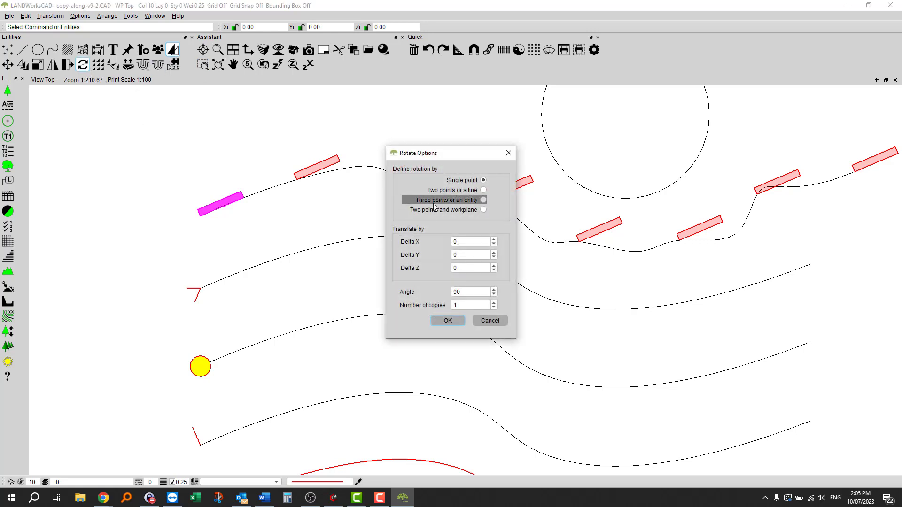
{"action": "left_click", "coordinate": [433, 202]}
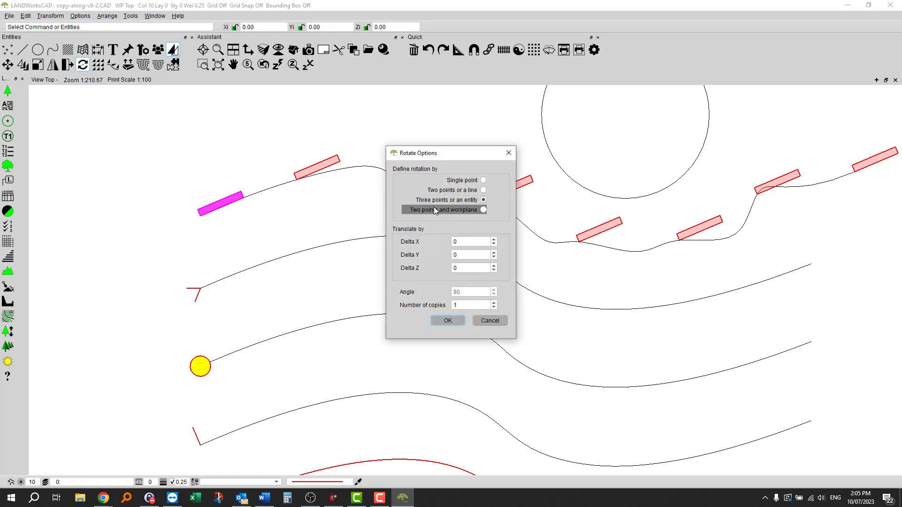
{"action": "left_click", "coordinate": [448, 320]}
{"action": "left_click", "coordinate": [203, 217]}
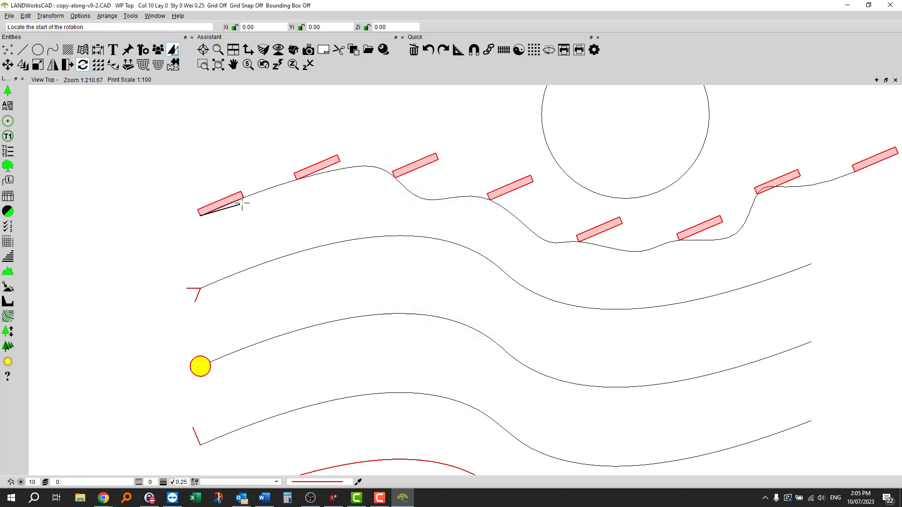
{"action": "left_click", "coordinate": [249, 197]}
{"action": "left_click", "coordinate": [197, 148]}
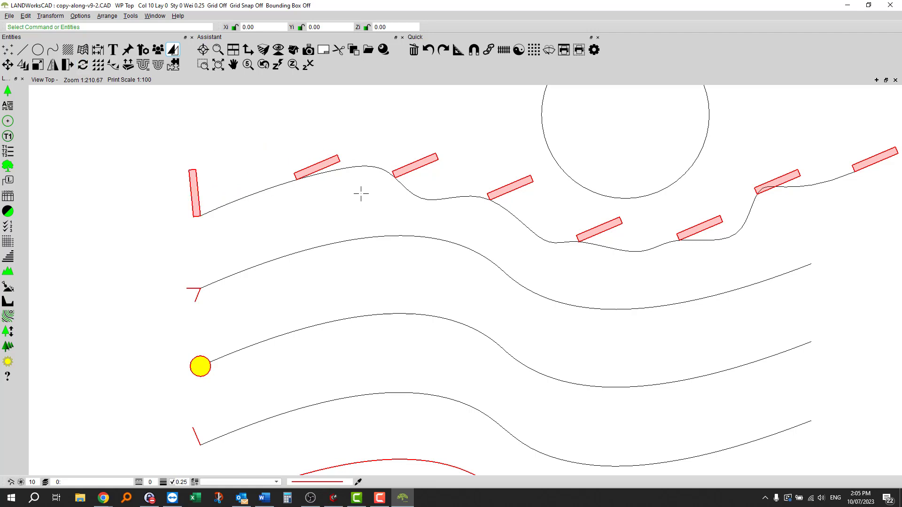
Update the attached copies along the uppermost curve to match the rotated rectangle
{"action": "left_click", "coordinate": [365, 166]}
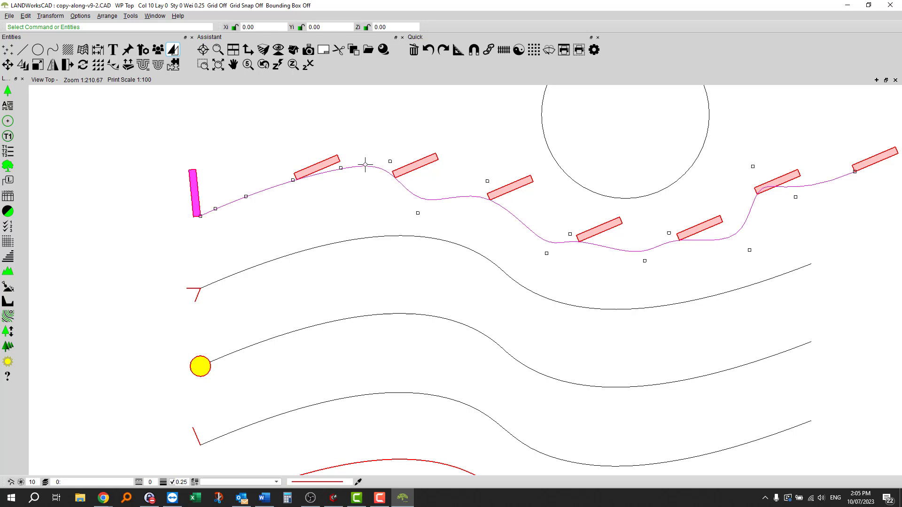
{"action": "left_click", "coordinate": [390, 161]}
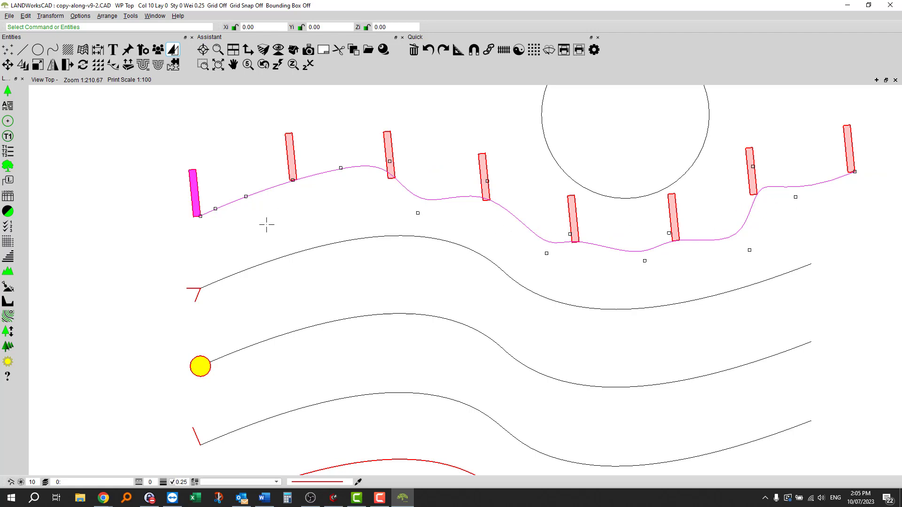
{"action": "key", "text": "Escape"}
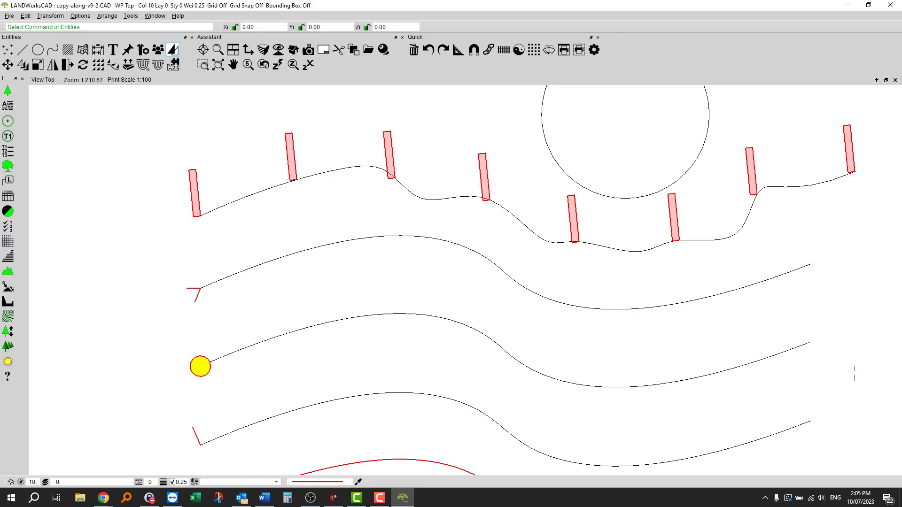
Copy the yellow circle from its centre along its curve, parallel to the entity, as attached copies spaced 4000 apart
{"action": "left_click", "coordinate": [221, 388]}
{"action": "left_click", "coordinate": [217, 360]}
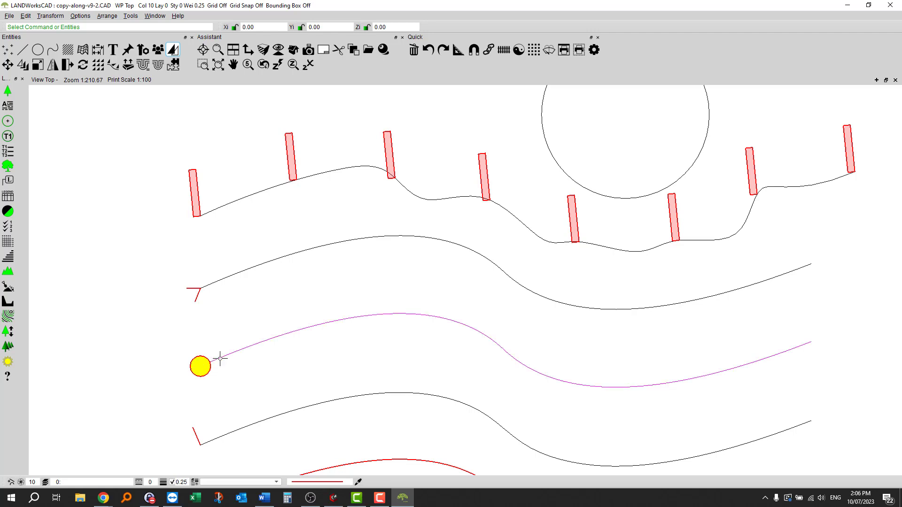
{"action": "left_click_drag", "start_coordinate": [181, 388], "coordinate": [224, 337]}
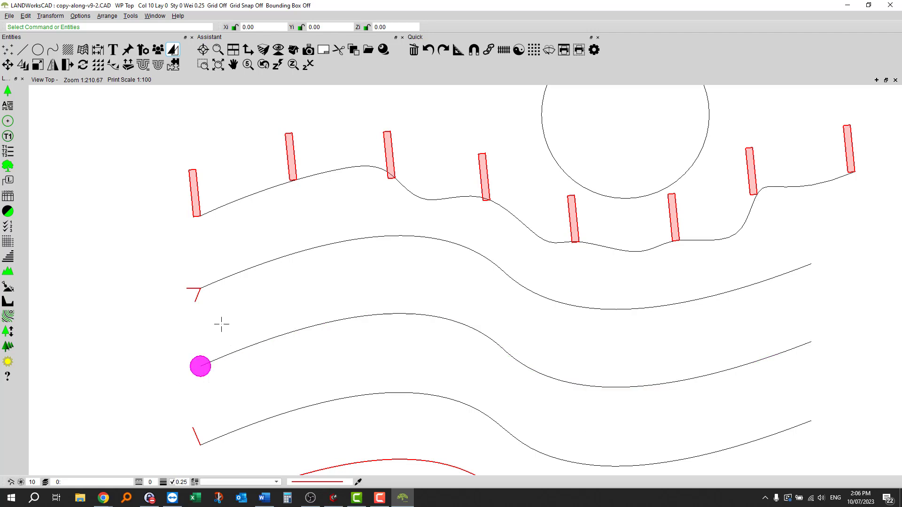
{"action": "left_click", "coordinate": [113, 64]}
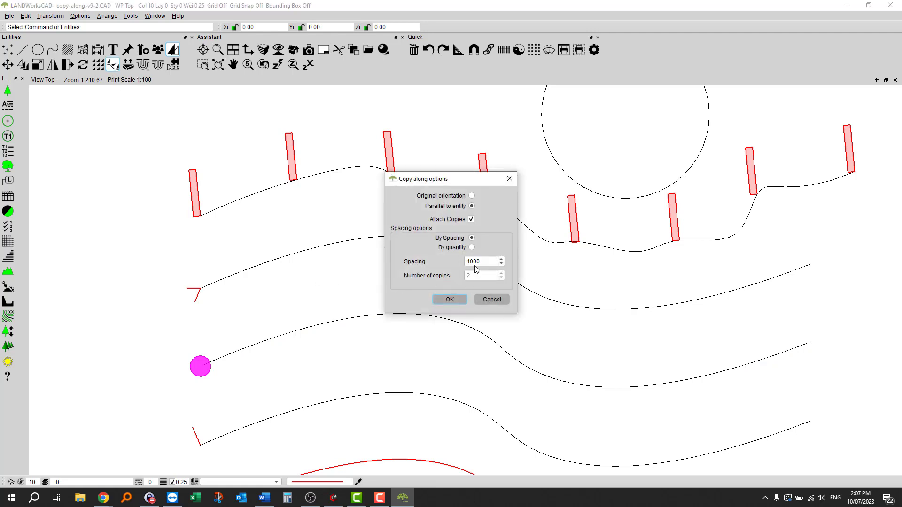
{"action": "left_click", "coordinate": [450, 300]}
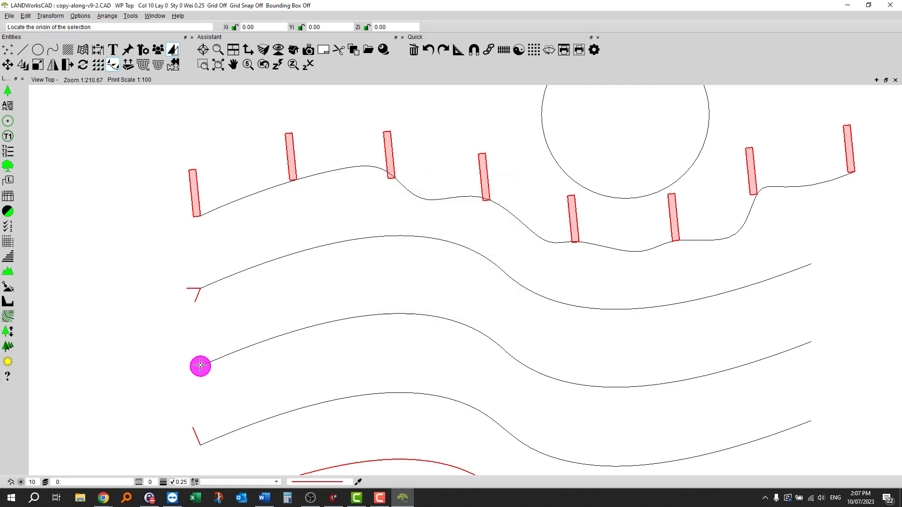
{"action": "left_click", "coordinate": [227, 355]}
{"action": "scroll", "coordinate": [202, 366], "scroll_direction": "down", "scroll_amount": 2}
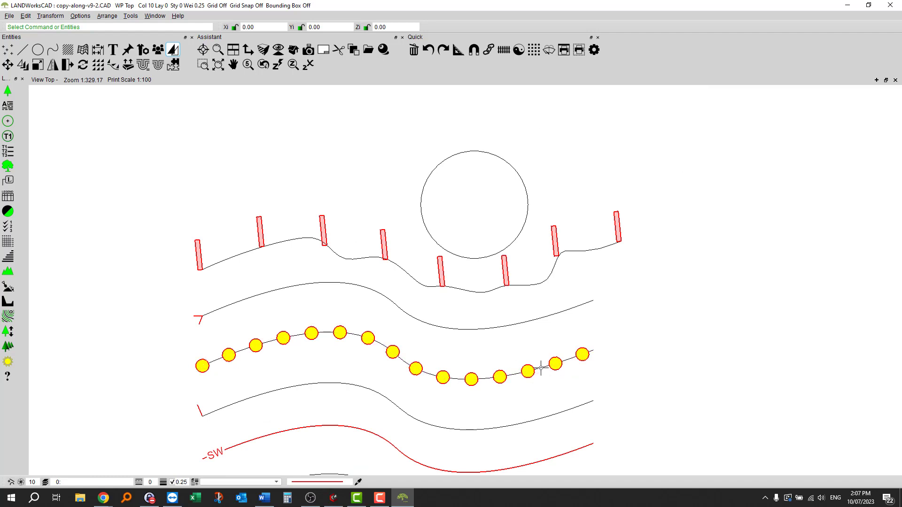
Flatten the yellow circles' curve by moving its two inner control points, and place a copy of the whole row just above it
{"action": "left_click", "coordinate": [450, 407]}
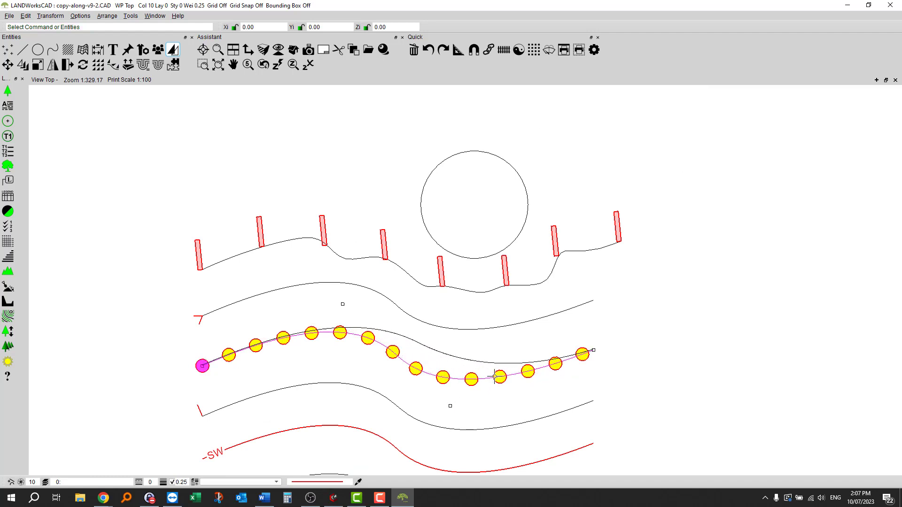
{"action": "left_click", "coordinate": [500, 370]}
{"action": "left_click", "coordinate": [343, 304]}
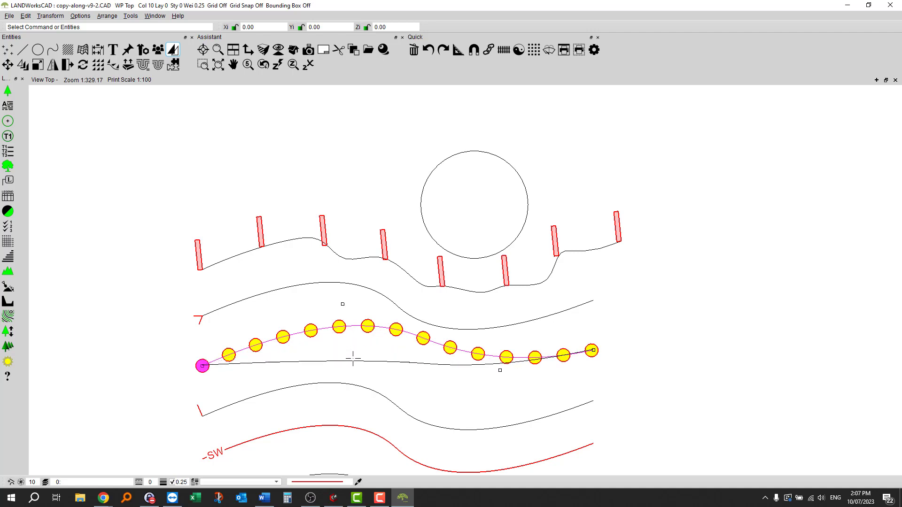
{"action": "left_click", "coordinate": [354, 359]}
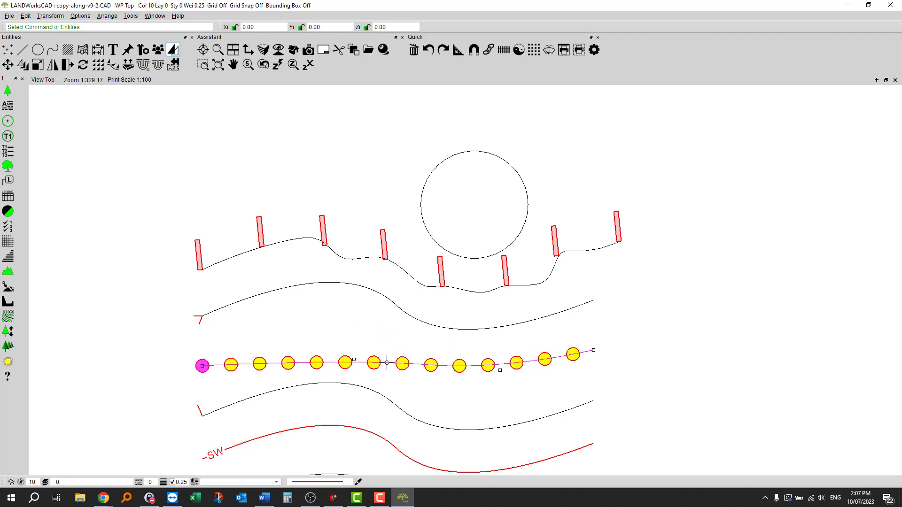
{"action": "left_click_drag", "start_coordinate": [387, 363], "coordinate": [386, 340]}
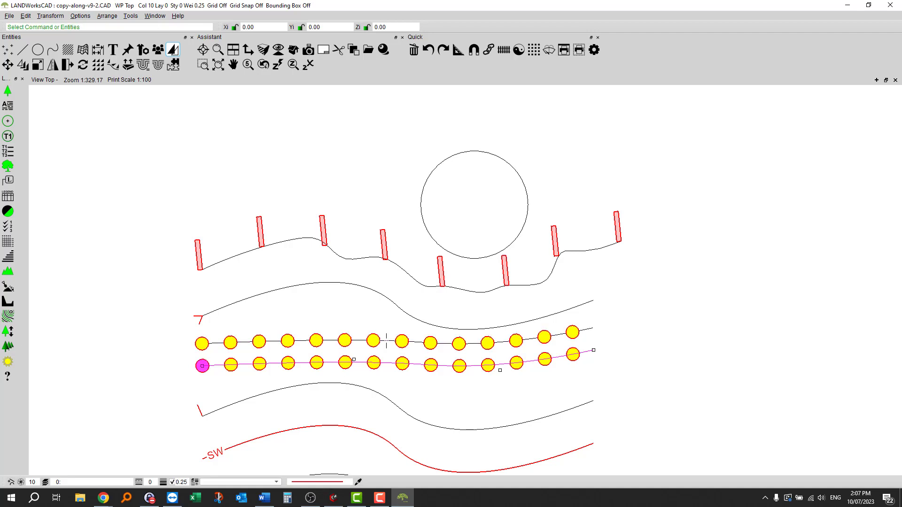
Give the upper row of yellow circles a stronger wave by raising its curve's first inner control point and moving the second back and down
{"action": "key", "text": "Escape"}
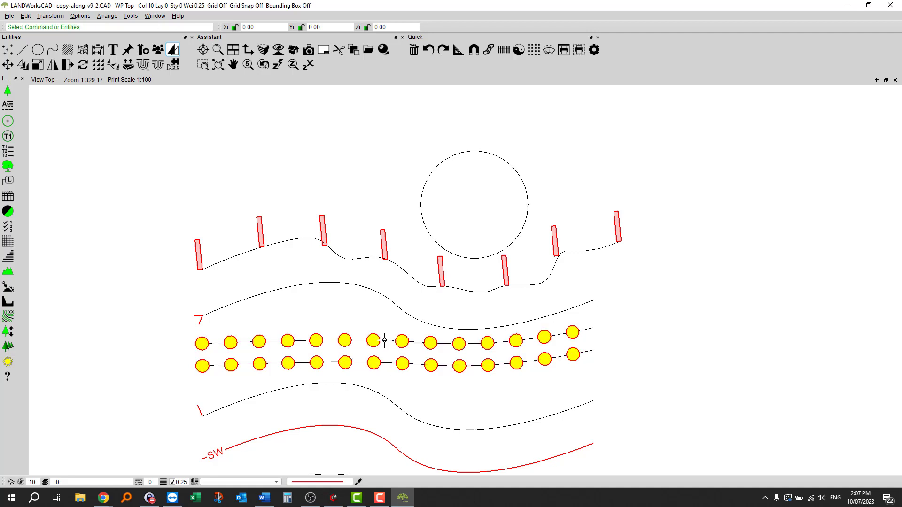
{"action": "left_click", "coordinate": [384, 340]}
{"action": "left_click_drag", "start_coordinate": [355, 337], "coordinate": [354, 308]}
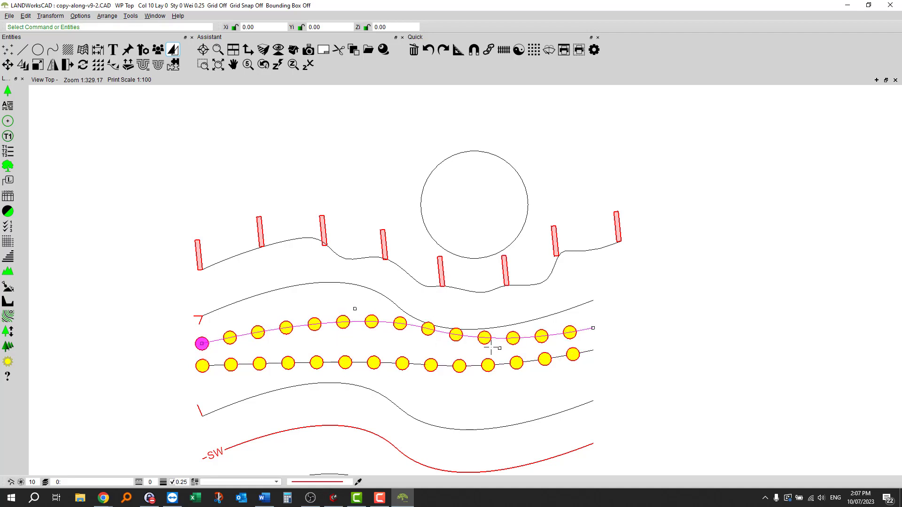
{"action": "left_click_drag", "start_coordinate": [500, 348], "coordinate": [448, 356]}
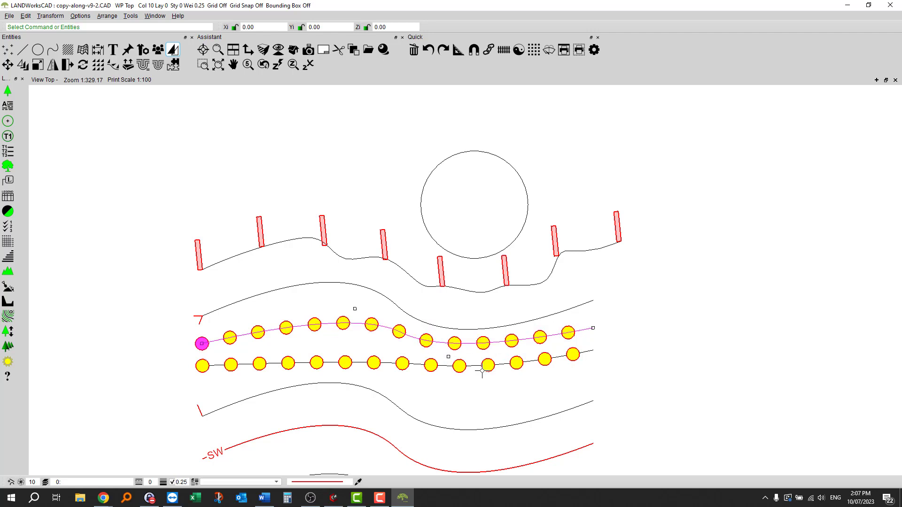
Extend the lower yellow circles' curve well beyond the other curves by moving its end point outward
{"action": "left_click", "coordinate": [589, 352]}
{"action": "left_click_drag", "start_coordinate": [593, 350], "coordinate": [783, 353]}
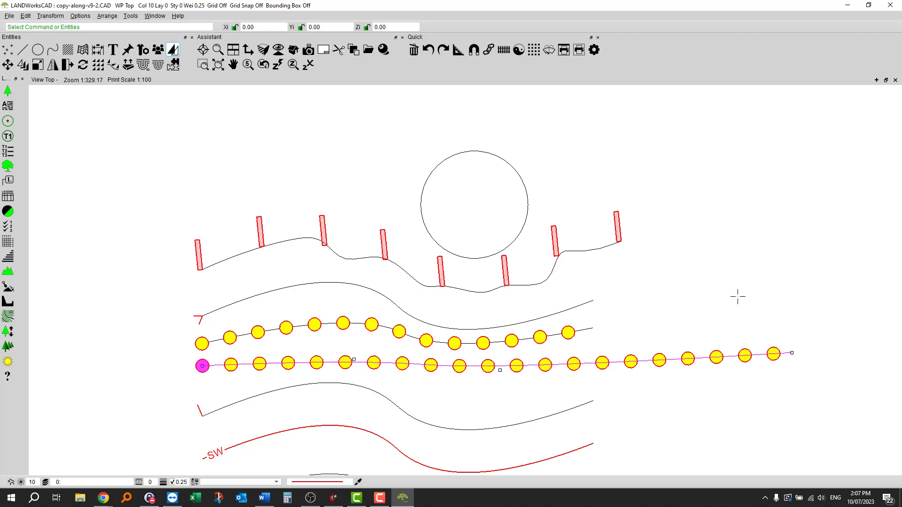
{"action": "key", "text": "Escape"}
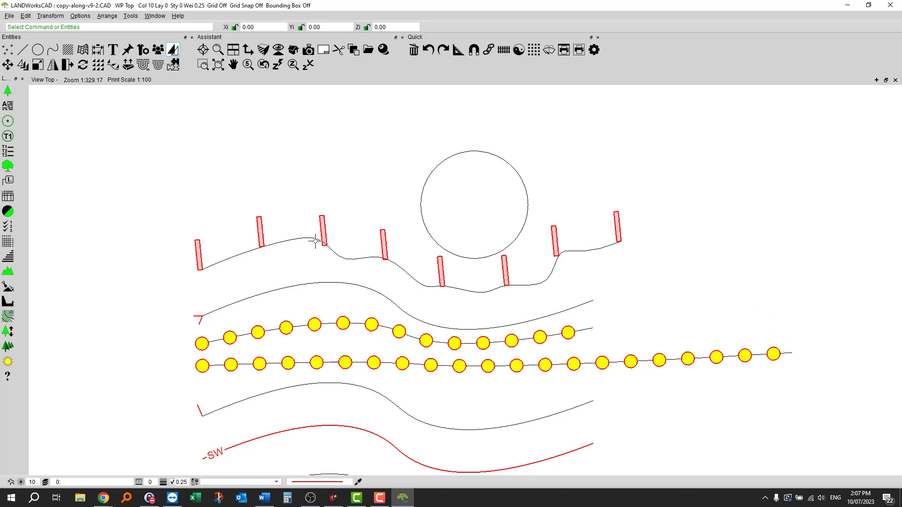
Try to trim the upper yellow circles' curve with both the curve and its original circle selected
{"action": "right_click", "coordinate": [584, 331]}
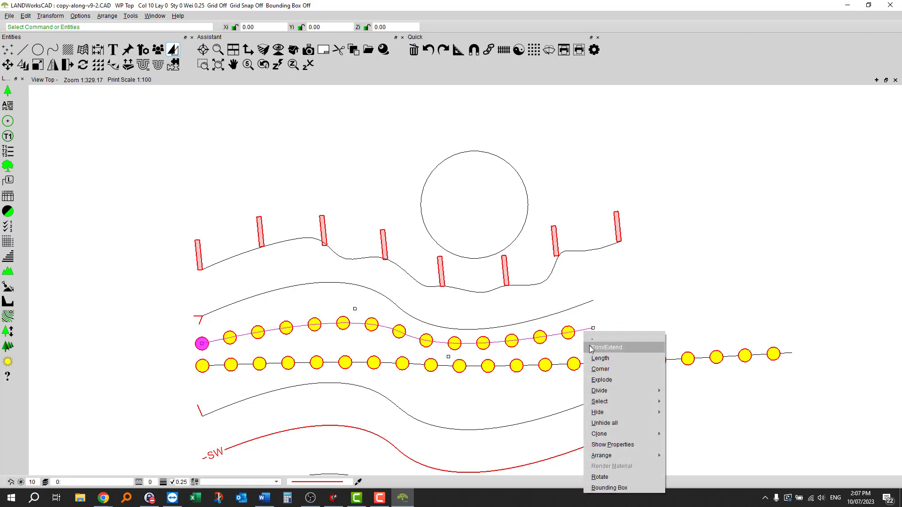
{"action": "left_click", "coordinate": [606, 347]}
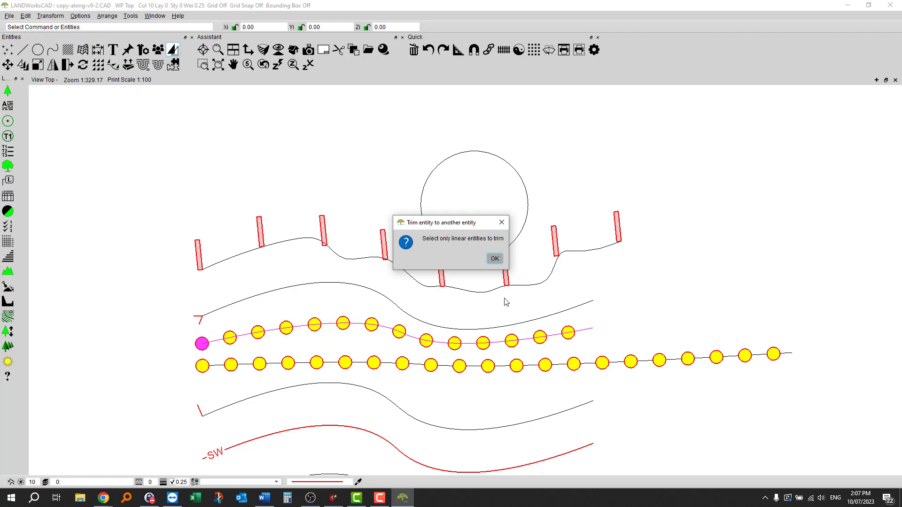
{"action": "left_click", "coordinate": [494, 258]}
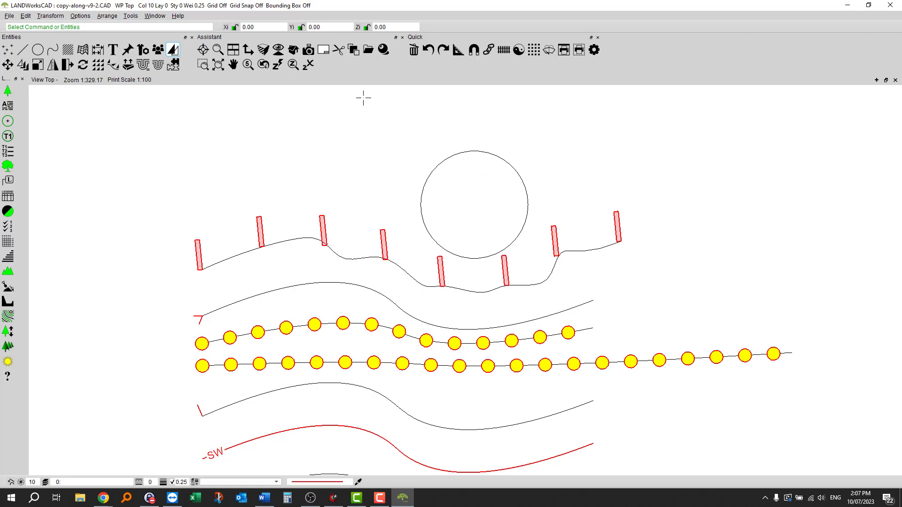
Trim the upper yellow circles' curve back to just past the sixth circle and refresh its attached copies
{"action": "left_click", "coordinate": [337, 55]}
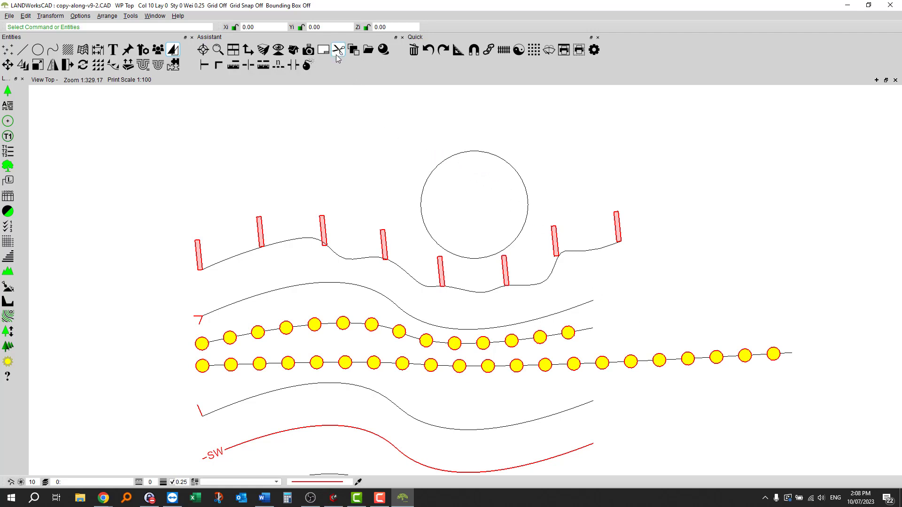
{"action": "left_click", "coordinate": [206, 69]}
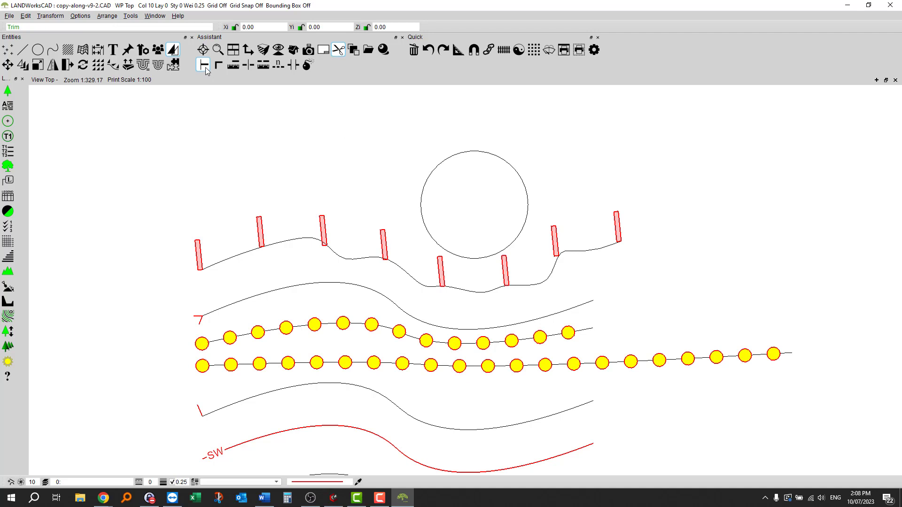
{"action": "left_click", "coordinate": [587, 327]}
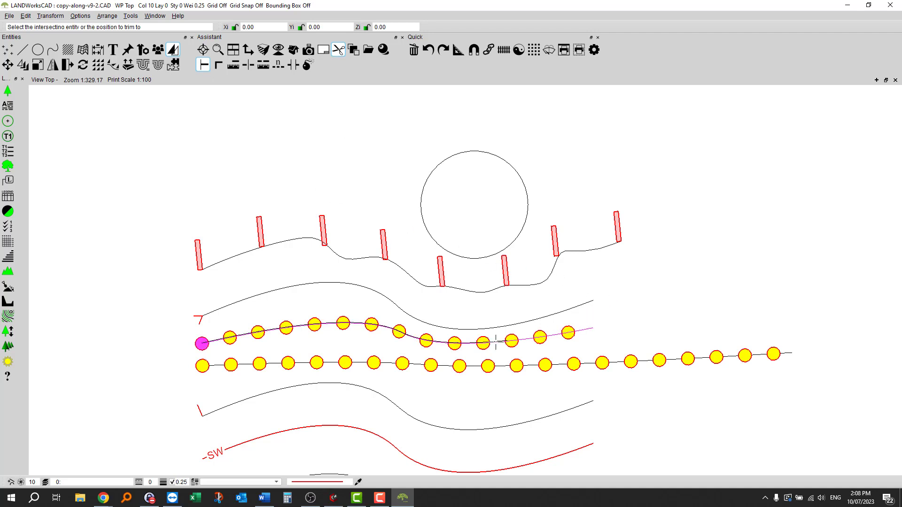
{"action": "left_click", "coordinate": [358, 347]}
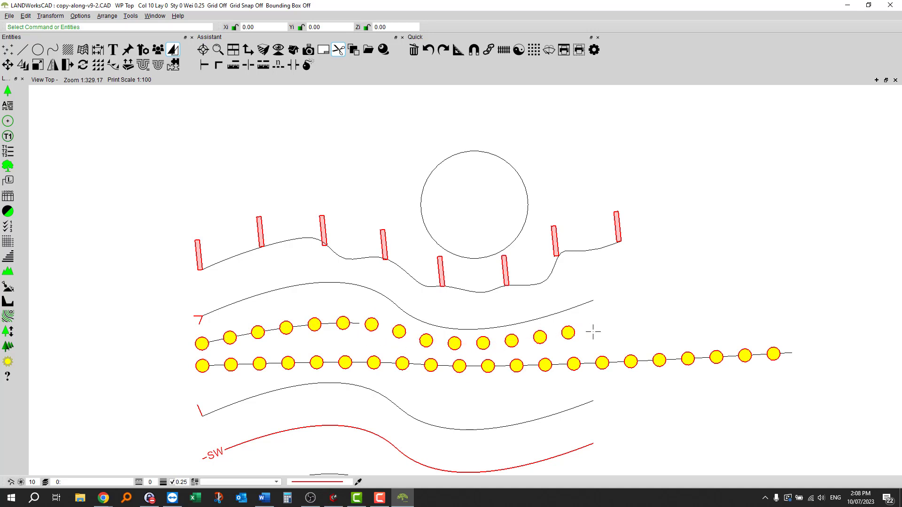
{"action": "left_click", "coordinate": [327, 324]}
{"action": "left_click_drag", "start_coordinate": [305, 320], "coordinate": [304, 319]}
{"action": "left_click", "coordinate": [374, 328]}
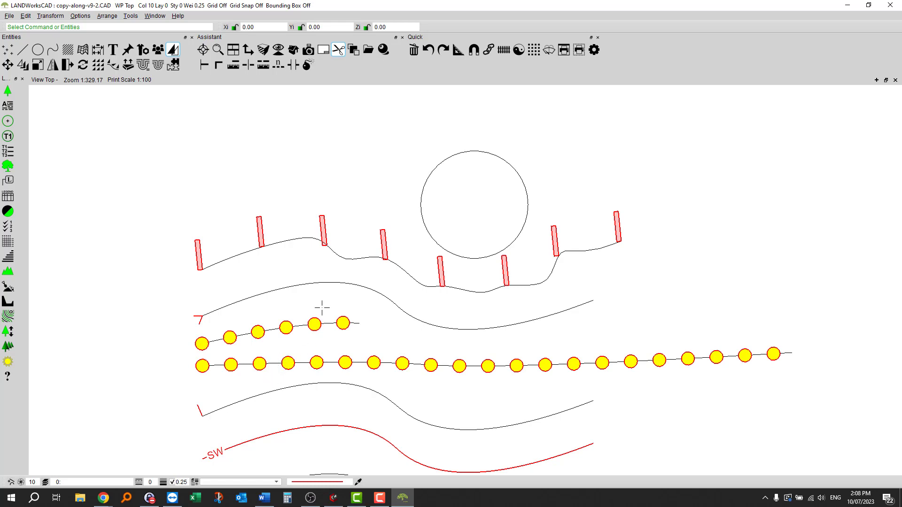
Review the SW text's properties, including its halo text setting and halo colour, and accept them as they are
{"action": "scroll", "coordinate": [333, 241], "scroll_direction": "down", "scroll_amount": 2}
{"action": "scroll", "coordinate": [317, 385], "scroll_direction": "up", "scroll_amount": 2}
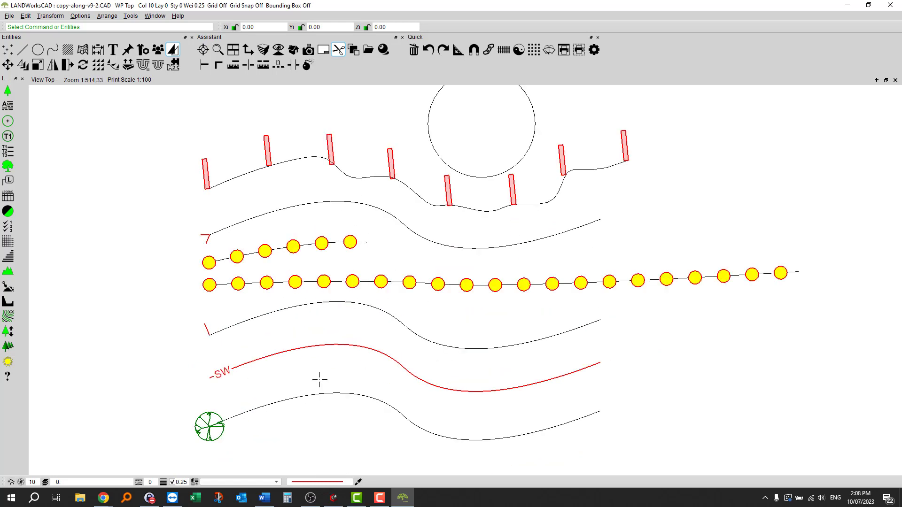
{"action": "scroll", "coordinate": [324, 369], "scroll_direction": "up", "scroll_amount": 2}
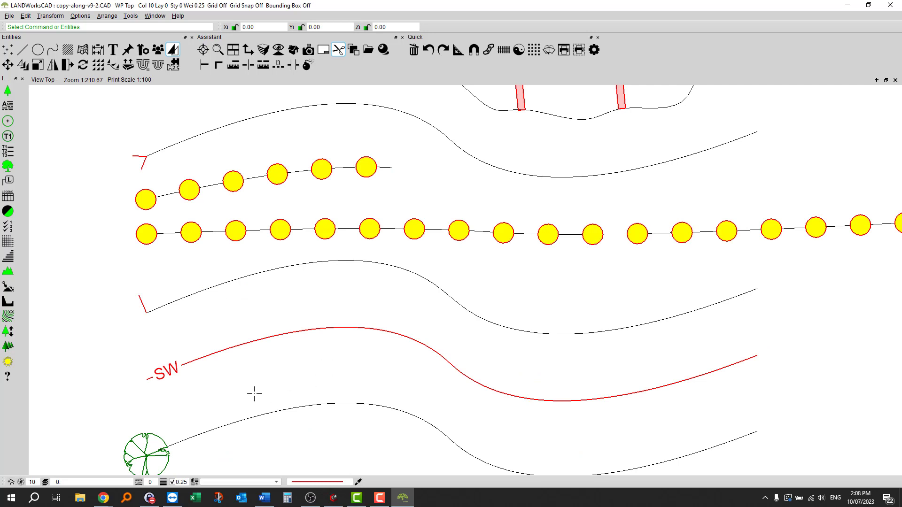
{"action": "left_click", "coordinate": [168, 363]}
{"action": "double_click", "coordinate": [167, 362]}
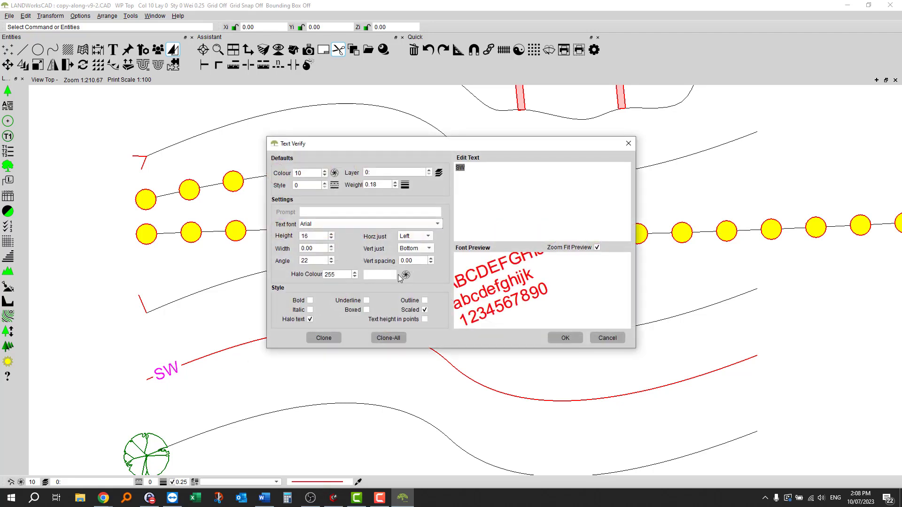
{"action": "left_click", "coordinate": [560, 341]}
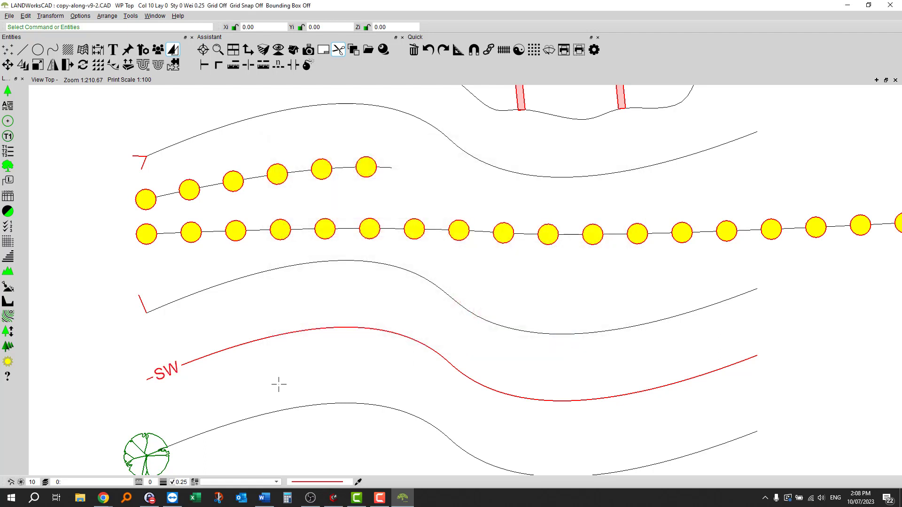
Copy the SW text along its red curve from the curve's start point, parallel to the entity, as attached copies spaced 5000 apart
{"action": "left_click", "coordinate": [189, 362]}
{"action": "left_click", "coordinate": [197, 387]}
{"action": "left_click", "coordinate": [163, 388]}
{"action": "left_click", "coordinate": [114, 65]}
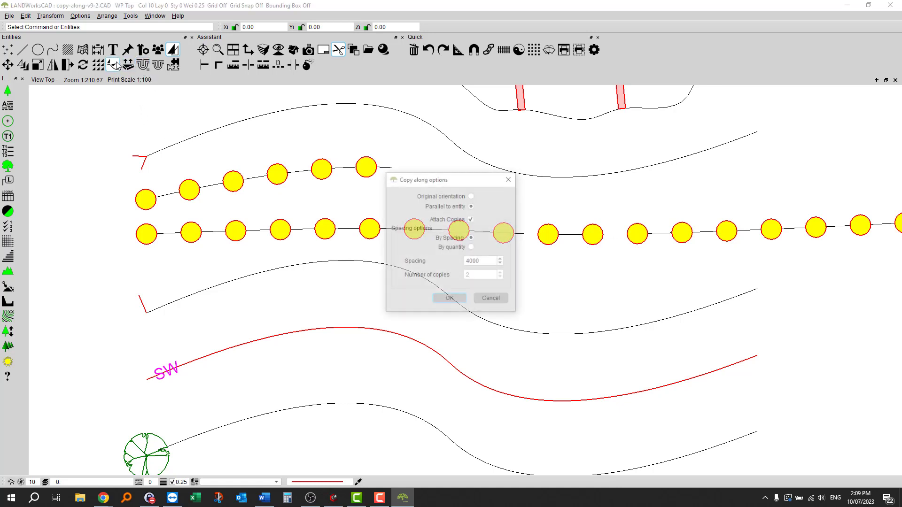
{"action": "double_click", "coordinate": [485, 261]}
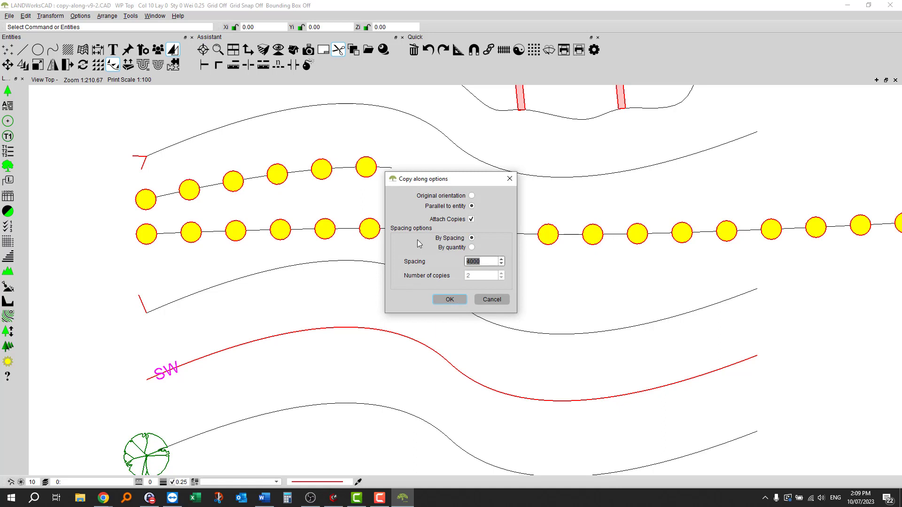
{"action": "type", "text": "50"}
{"action": "left_click", "coordinate": [449, 302]}
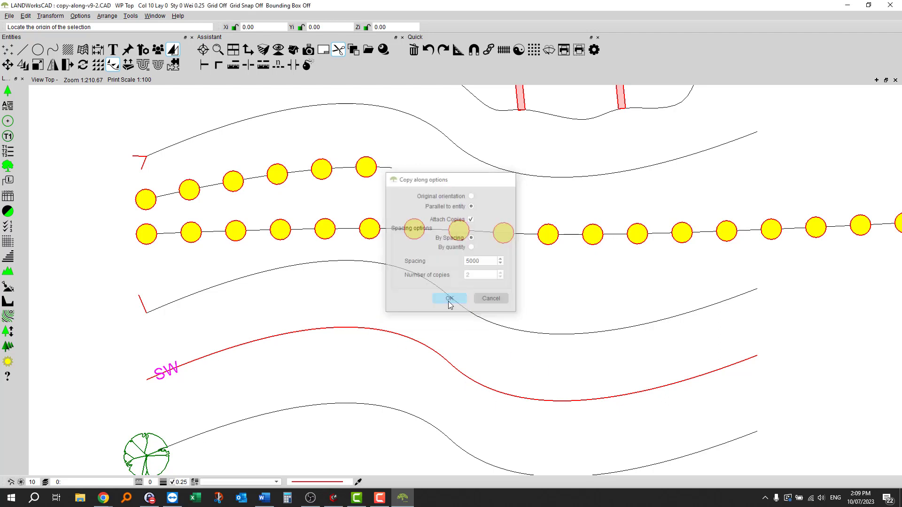
{"action": "left_click", "coordinate": [147, 378]}
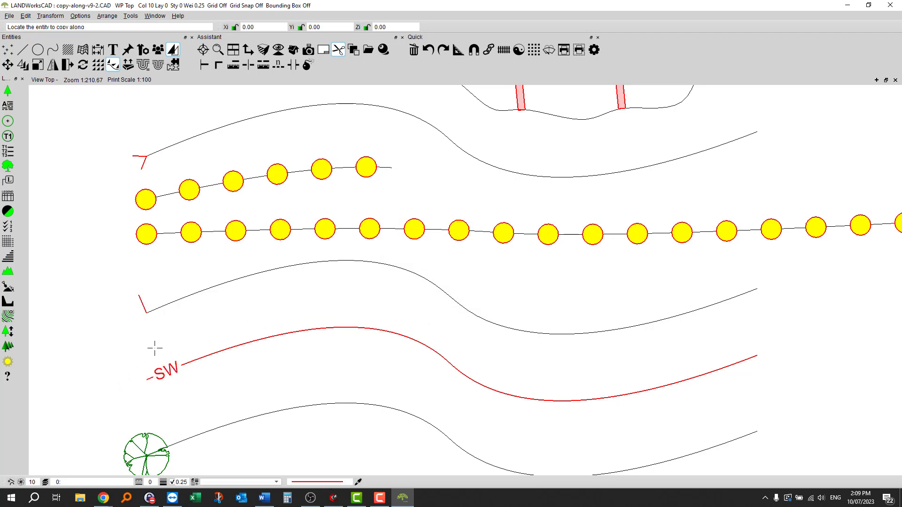
{"action": "left_click", "coordinate": [232, 348]}
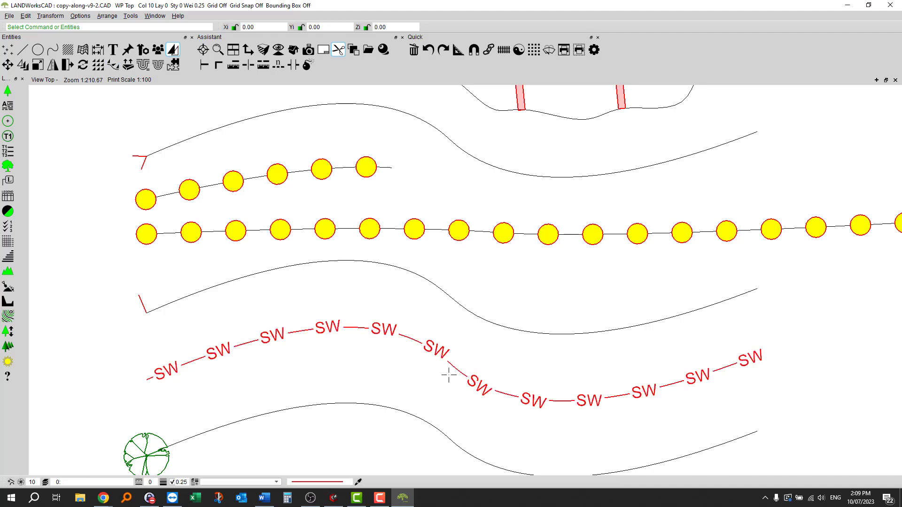
Try extending the SW curve by moving its end point far outward and upward, and undo the extension
{"action": "scroll", "coordinate": [125, 370], "scroll_direction": "down", "scroll_amount": 3}
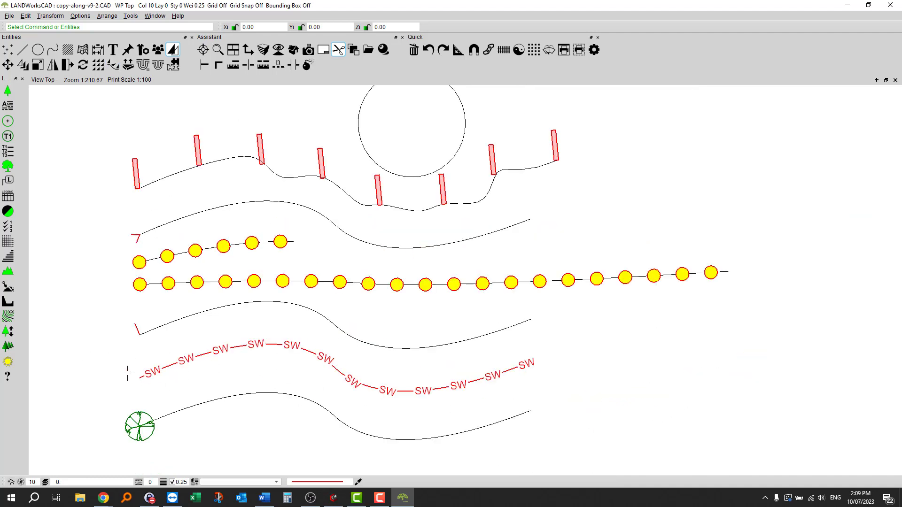
{"action": "scroll", "coordinate": [126, 371], "scroll_direction": "up", "scroll_amount": 2}
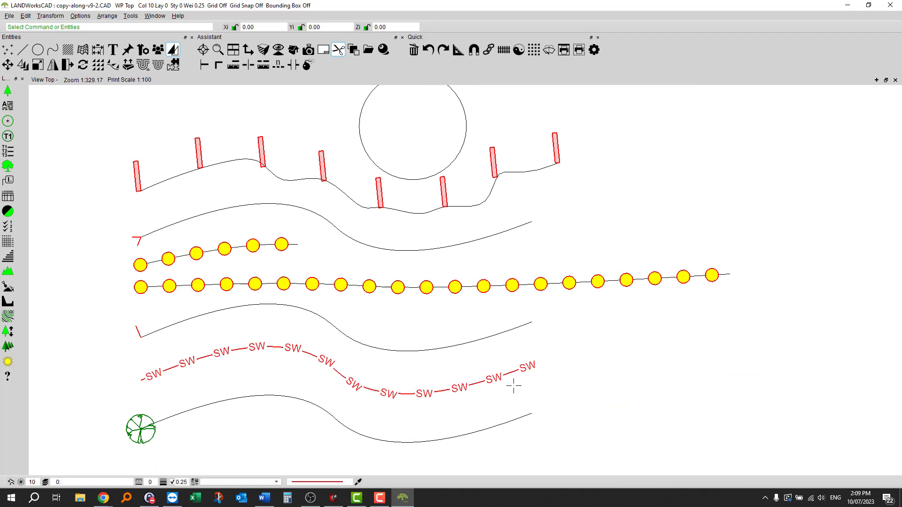
{"action": "left_click", "coordinate": [510, 371]}
{"action": "left_click_drag", "start_coordinate": [532, 365], "coordinate": [799, 320]}
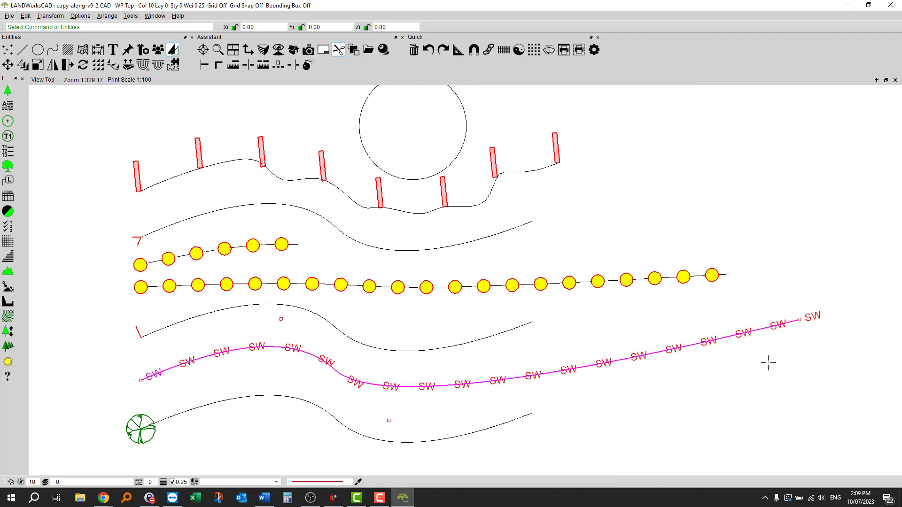
{"action": "key", "text": "ctrl+z"}
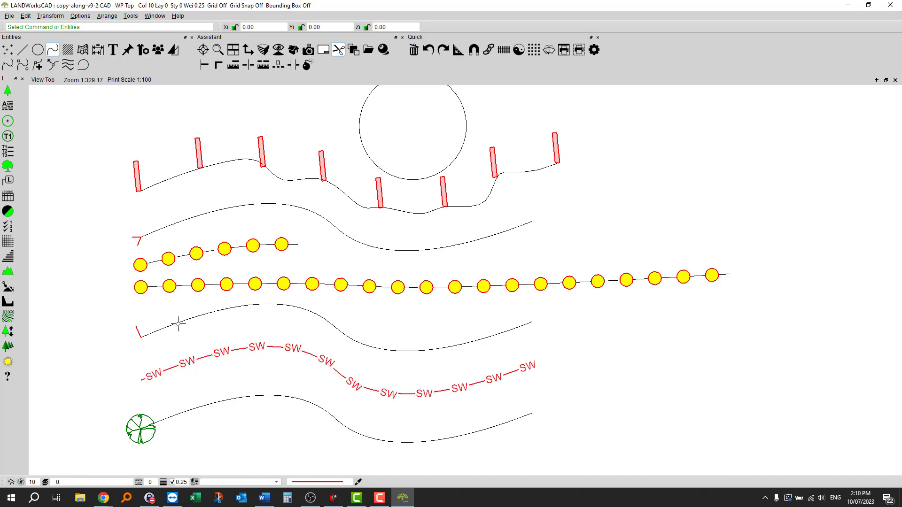
Copy the short red line along the curve above the SW row, from their shared corner, as closely spaced attached copies parallel to the entity
{"action": "left_click_drag", "start_coordinate": [127, 321], "coordinate": [157, 346]}
{"action": "scroll", "coordinate": [157, 330], "scroll_direction": "up", "scroll_amount": 4}
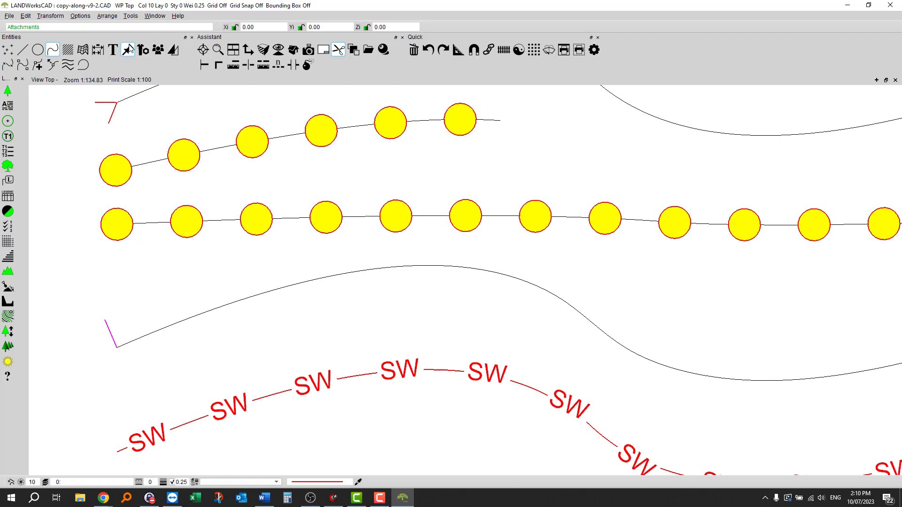
{"action": "left_click", "coordinate": [117, 48]}
{"action": "left_click", "coordinate": [173, 49]}
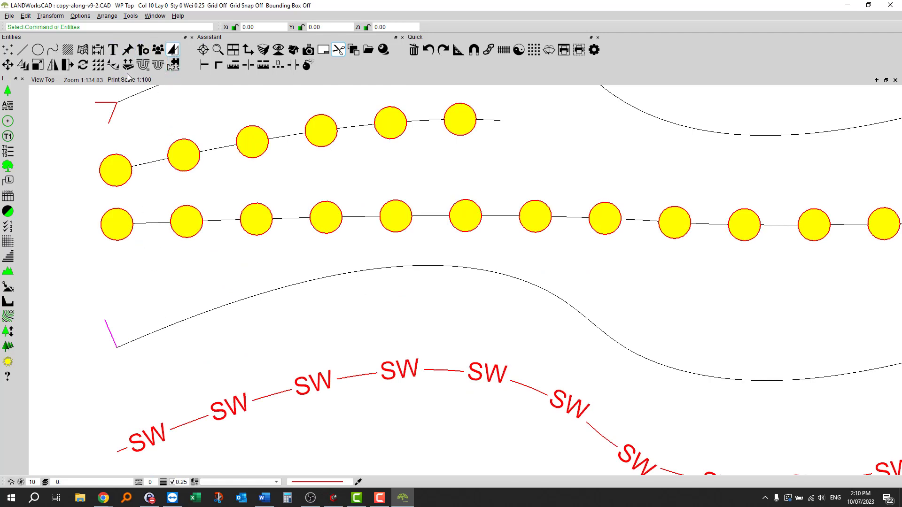
{"action": "left_click", "coordinate": [109, 66]}
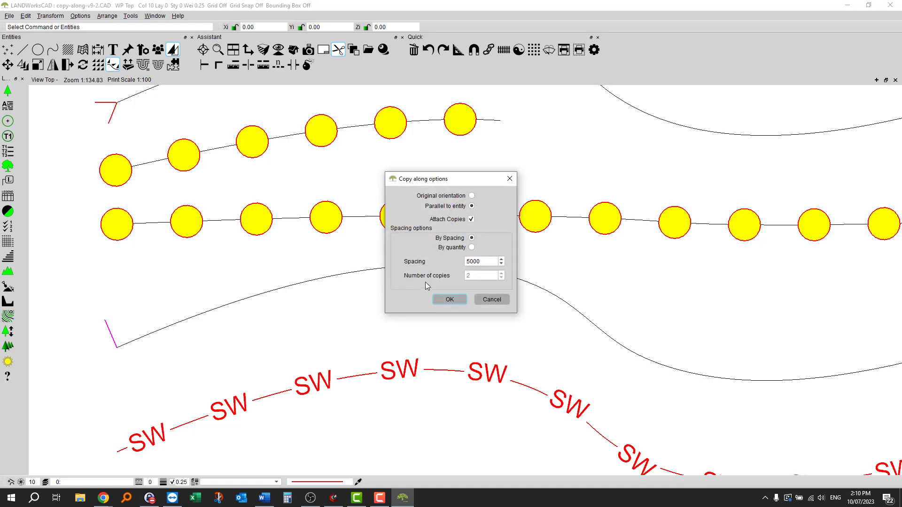
{"action": "left_click_drag", "start_coordinate": [497, 262], "coordinate": [443, 262]}
{"action": "type", "text": "4"}
{"action": "left_click", "coordinate": [450, 296]}
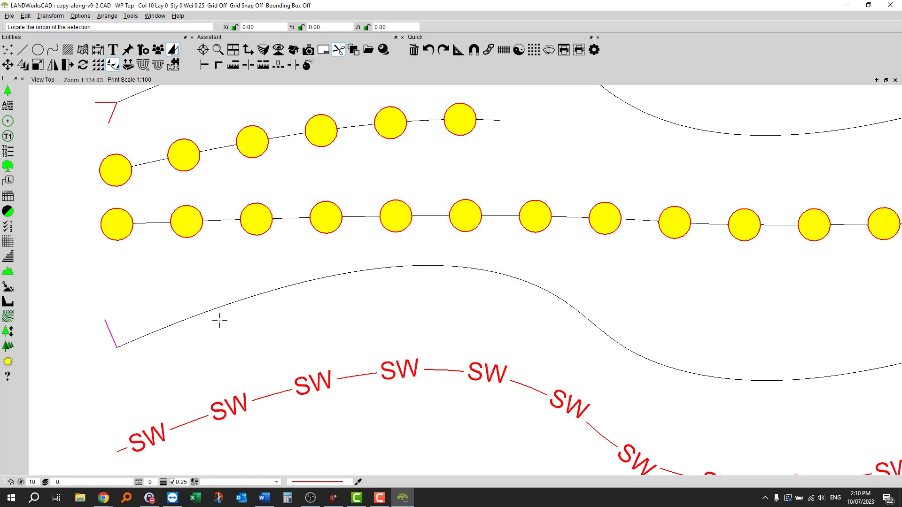
{"action": "left_click", "coordinate": [115, 346]}
{"action": "left_click", "coordinate": [133, 339]}
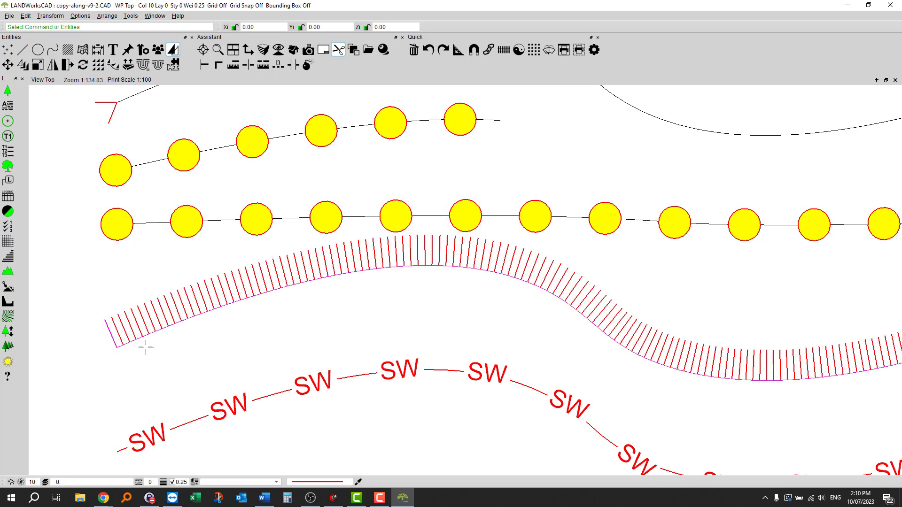
Reshape the tick-marked curve's second half into deeper bends by moving four control points, and extend its end point outward
{"action": "scroll", "coordinate": [246, 359], "scroll_direction": "down", "scroll_amount": 4}
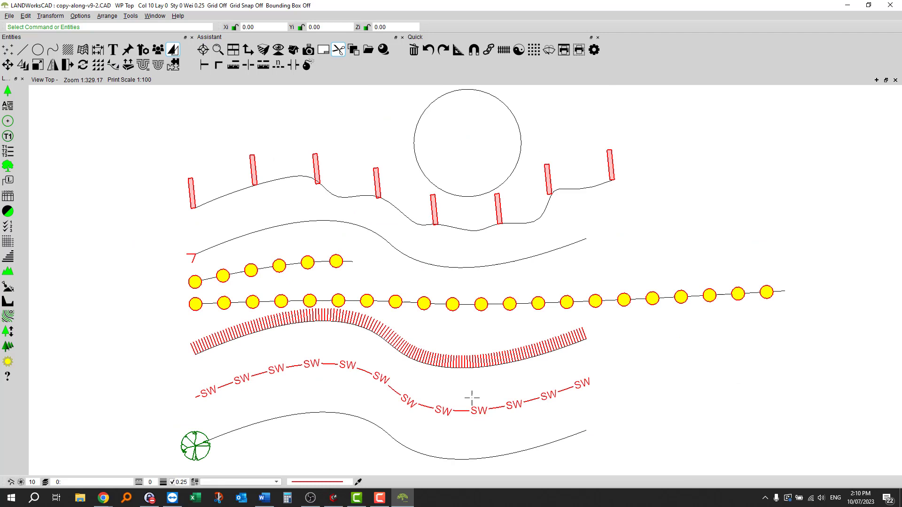
{"action": "left_click", "coordinate": [481, 369]}
{"action": "left_click_drag", "start_coordinate": [463, 368], "coordinate": [469, 395]}
{"action": "left_click_drag", "start_coordinate": [493, 346], "coordinate": [493, 334]}
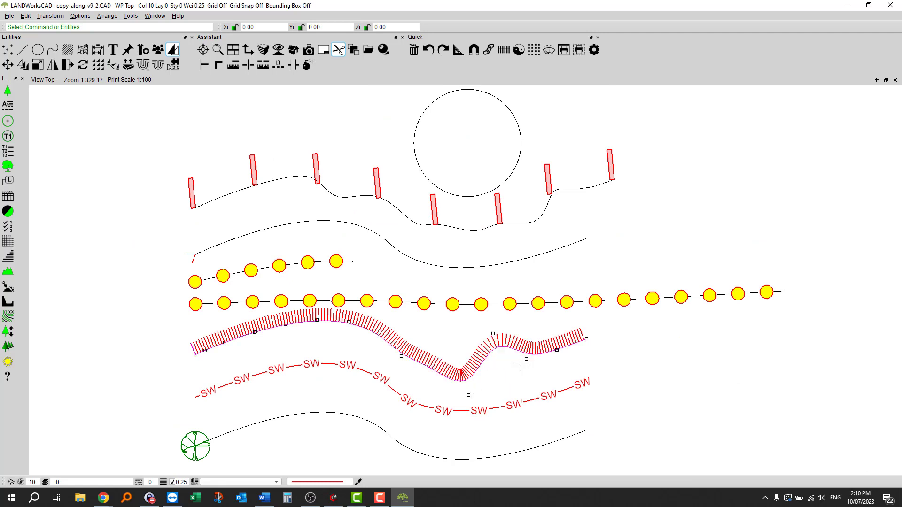
{"action": "left_click_drag", "start_coordinate": [527, 359], "coordinate": [524, 380]}
{"action": "left_click_drag", "start_coordinate": [558, 353], "coordinate": [574, 371]}
{"action": "left_click_drag", "start_coordinate": [586, 339], "coordinate": [704, 334]}
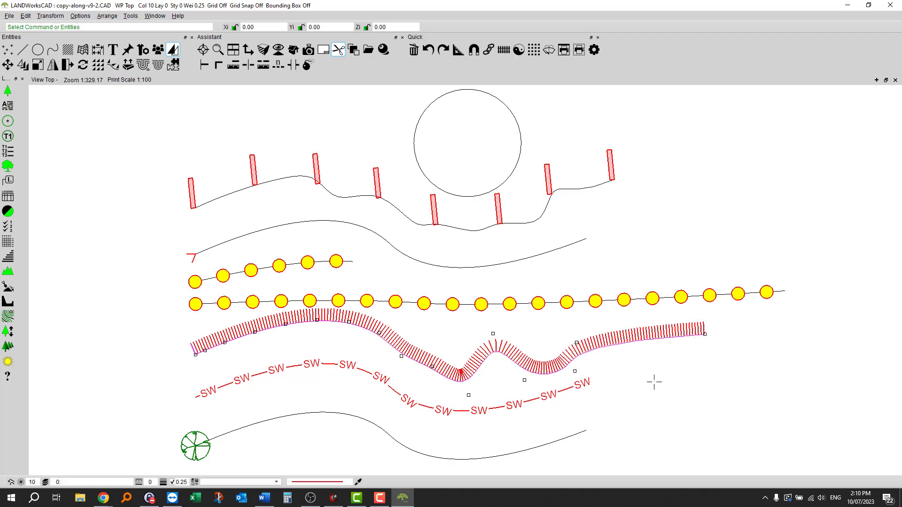
{"action": "scroll", "coordinate": [422, 379], "scroll_direction": "down", "scroll_amount": 2}
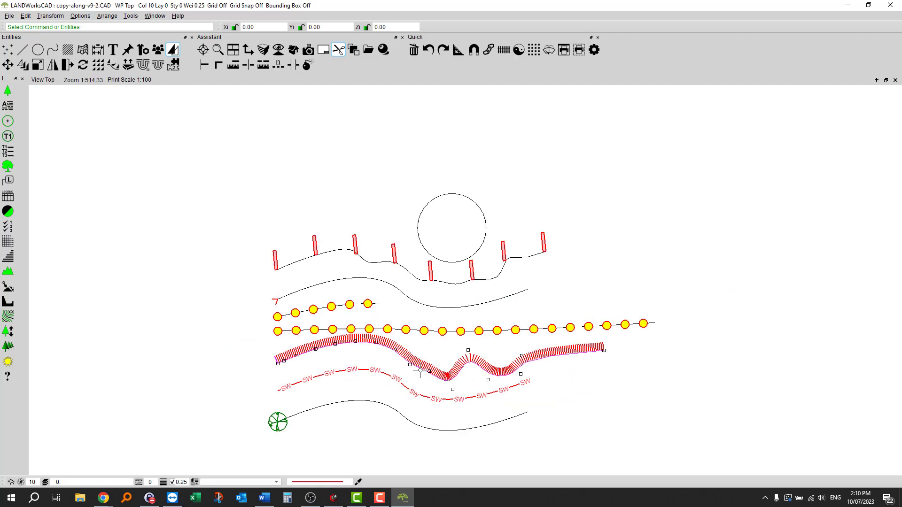
Move the tick-marked curve with its attached copies above the other rows, across the large circle
{"action": "mouse_move", "coordinate": [420, 369]}
{"action": "left_mouse_down"}
{"action": "mouse_move", "coordinate": [417, 389]}
{"action": "mouse_move", "coordinate": [423, 190]}
{"action": "mouse_move", "coordinate": [414, 218]}
{"action": "left_mouse_up"}
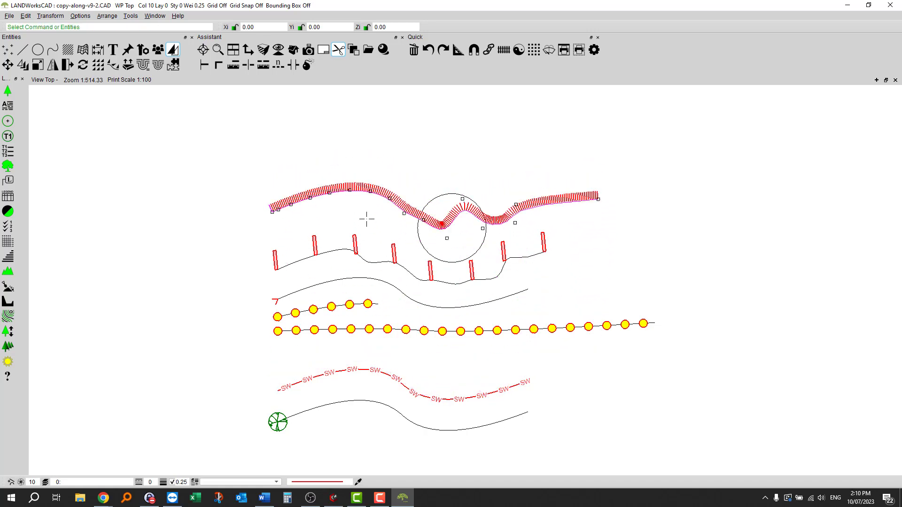
{"action": "left_click", "coordinate": [366, 218]}
Tilt the original tick line at the tick-marked curve's start by moving its free end outward and down, and update the attached copies to match
{"action": "scroll", "coordinate": [268, 210], "scroll_direction": "up", "scroll_amount": 5}
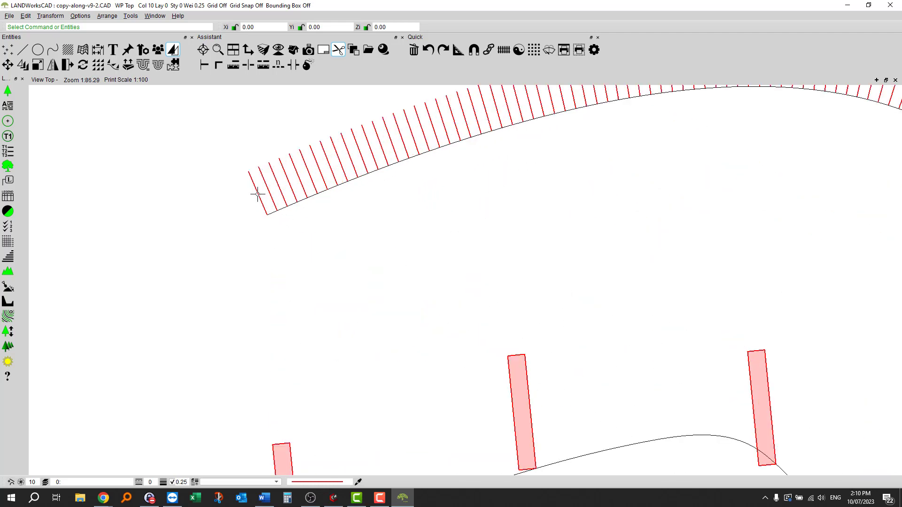
{"action": "left_click", "coordinate": [257, 194]}
{"action": "key", "text": "Escape"}
{"action": "left_click", "coordinate": [301, 201]}
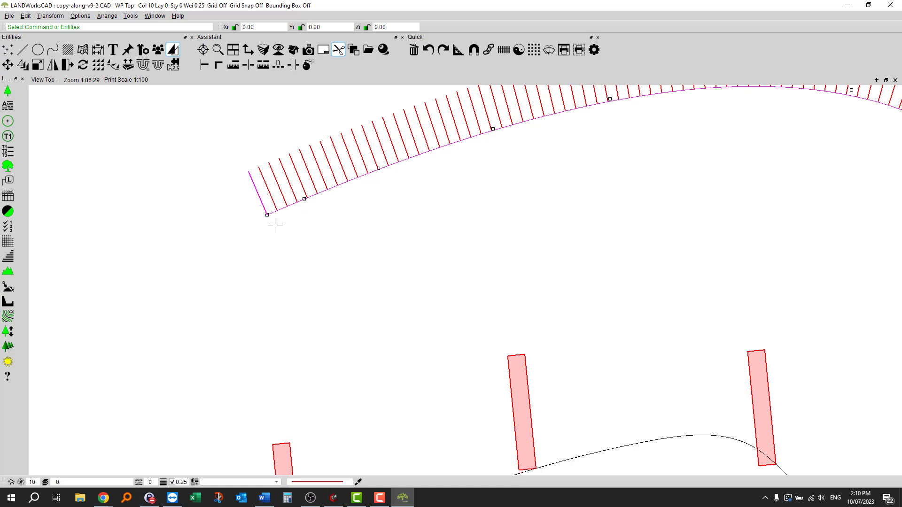
{"action": "key", "text": "Escape"}
{"action": "left_click", "coordinate": [248, 170]}
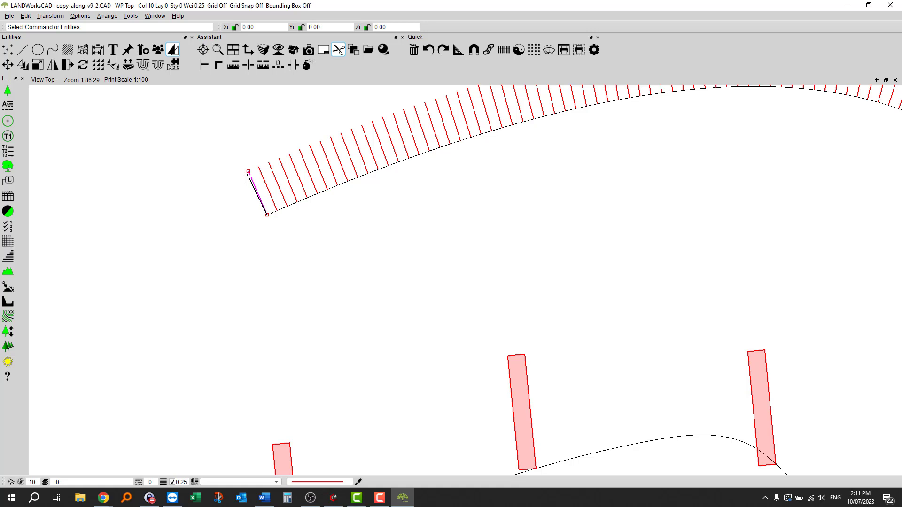
{"action": "left_click", "coordinate": [237, 203]}
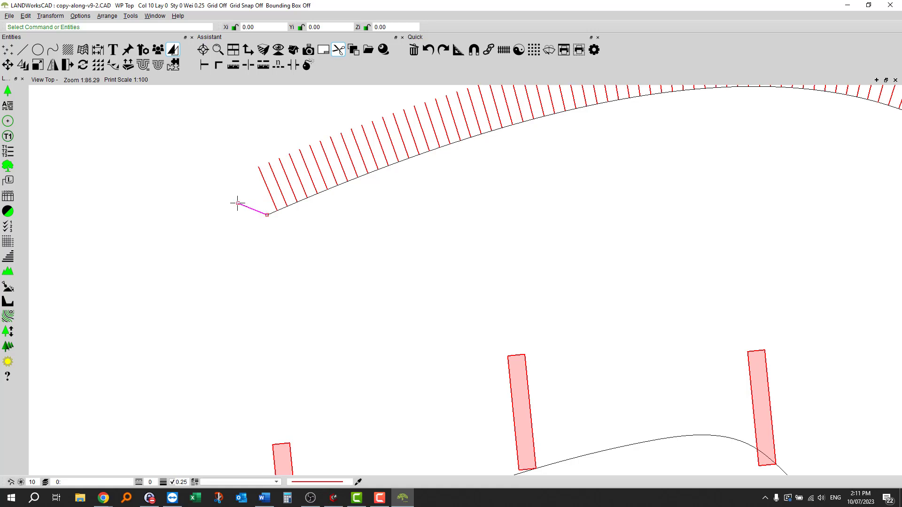
{"action": "left_click", "coordinate": [248, 233]}
{"action": "left_click", "coordinate": [303, 201]}
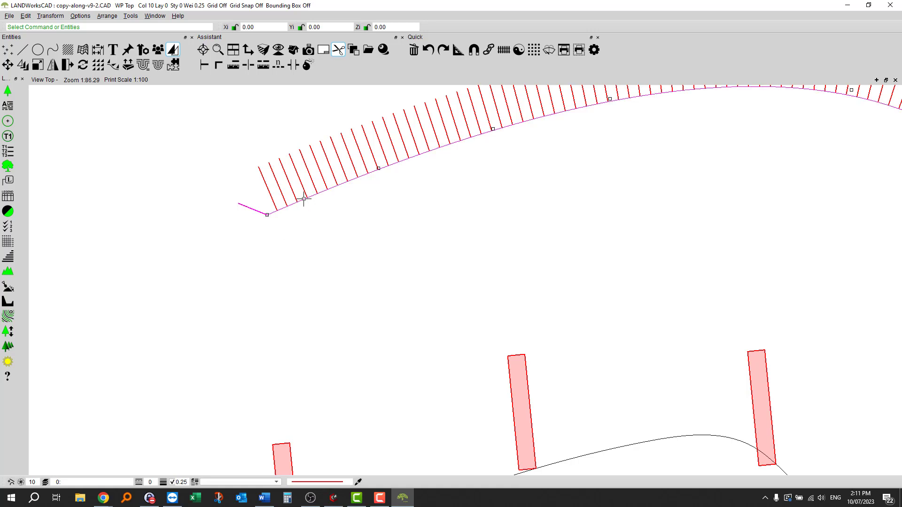
{"action": "double_click", "coordinate": [304, 199]}
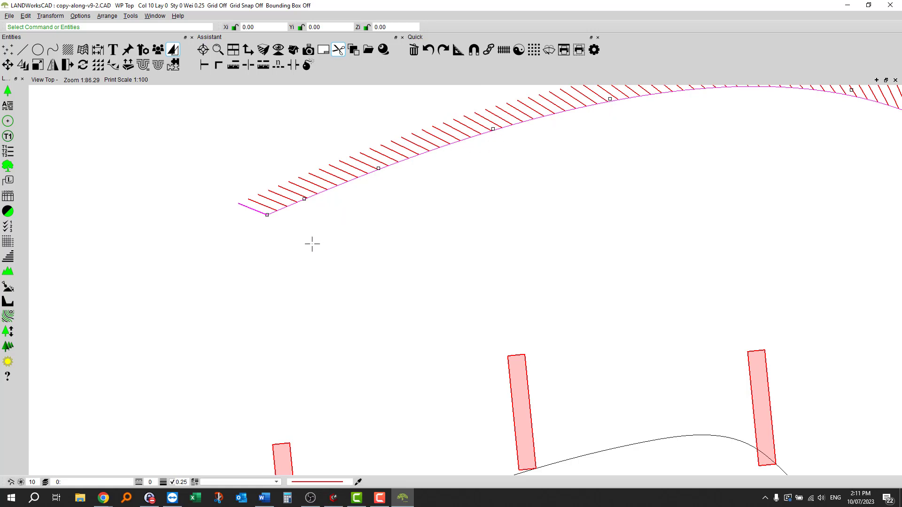
{"action": "key", "text": "Escape"}
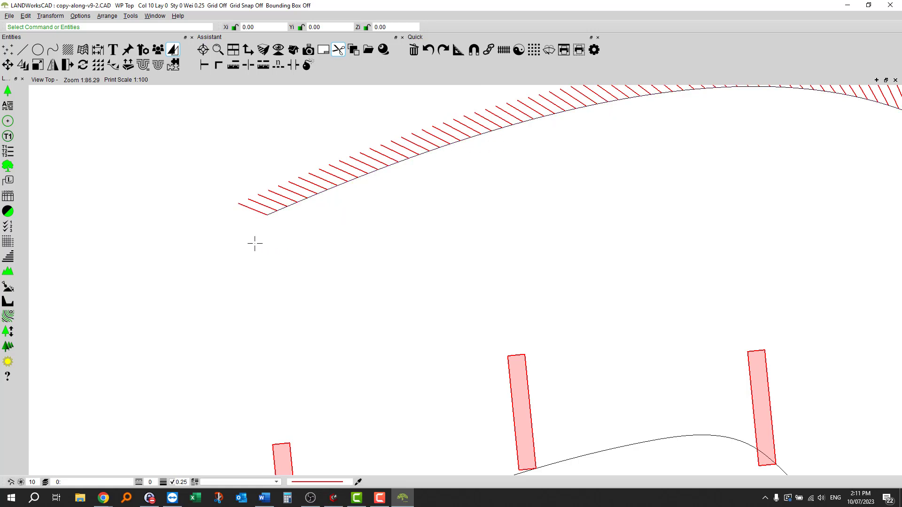
Shorten the original tick line to about half its length along the same direction, and update its attached copies along the curve
{"action": "left_click", "coordinate": [244, 205]}
{"action": "left_click", "coordinate": [252, 209]}
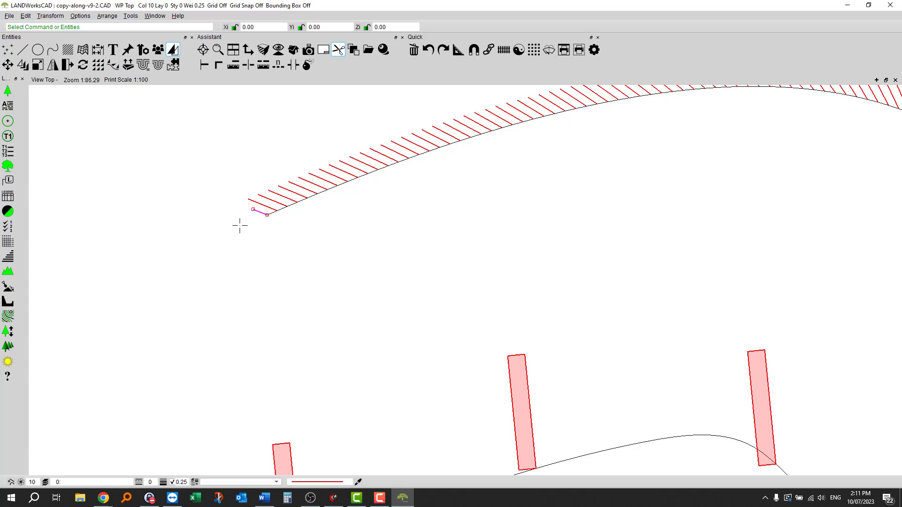
{"action": "left_click", "coordinate": [283, 209]}
{"action": "double_click", "coordinate": [377, 168]}
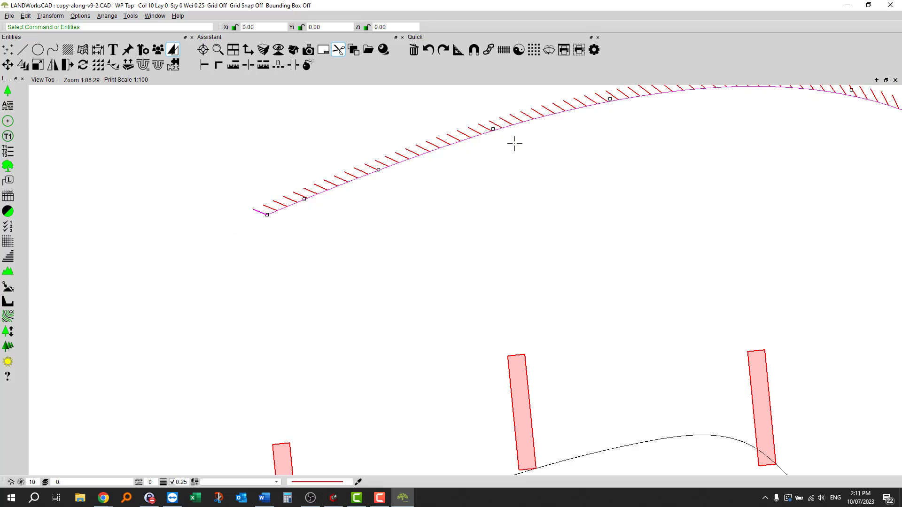
Copy the green tree symbol along the curve below the SW row from the tree's centre, as attached copies parallel to the entity, spaced 4000 apart
{"action": "scroll", "coordinate": [311, 223], "scroll_direction": "down", "scroll_amount": 4}
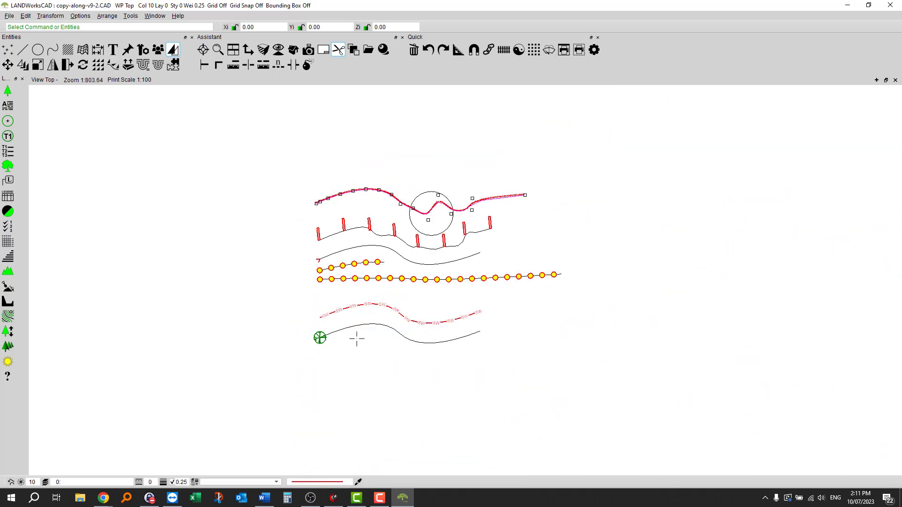
{"action": "scroll", "coordinate": [383, 339], "scroll_direction": "up", "scroll_amount": 2}
{"action": "scroll", "coordinate": [327, 344], "scroll_direction": "up", "scroll_amount": 3}
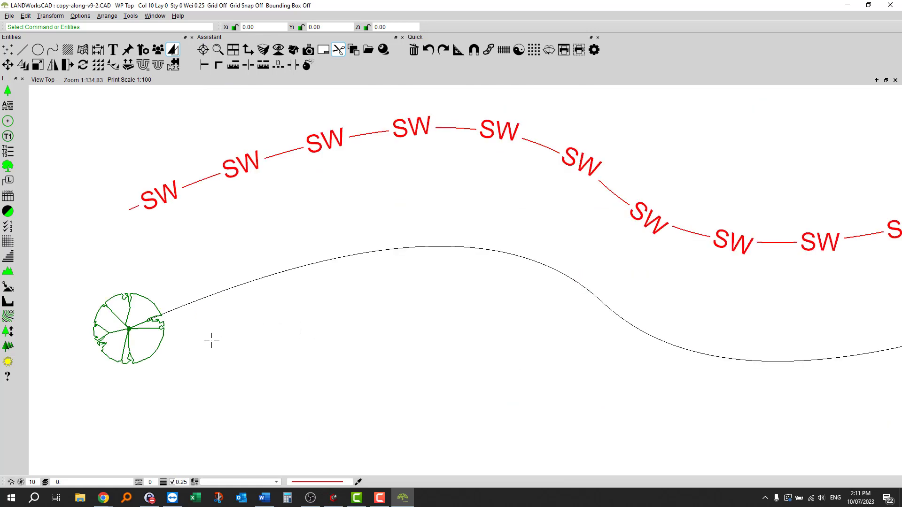
{"action": "left_click", "coordinate": [129, 308]}
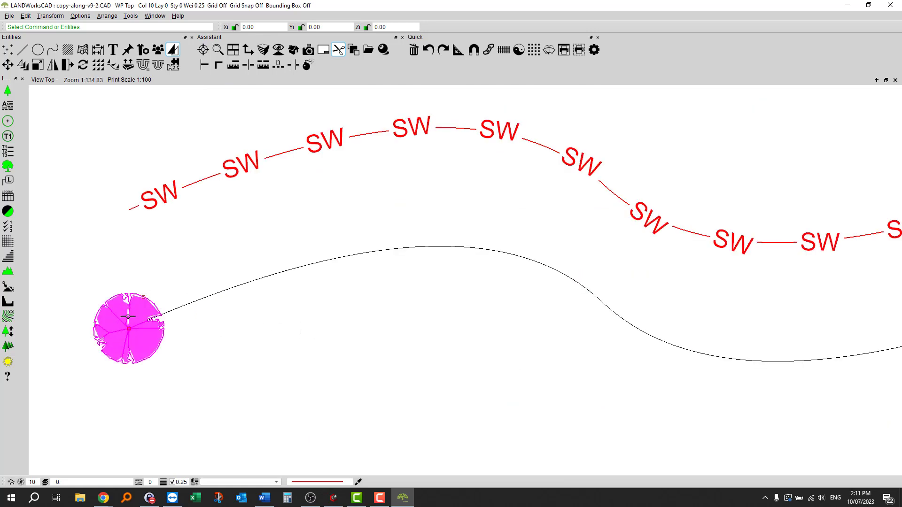
{"action": "left_click", "coordinate": [113, 64]}
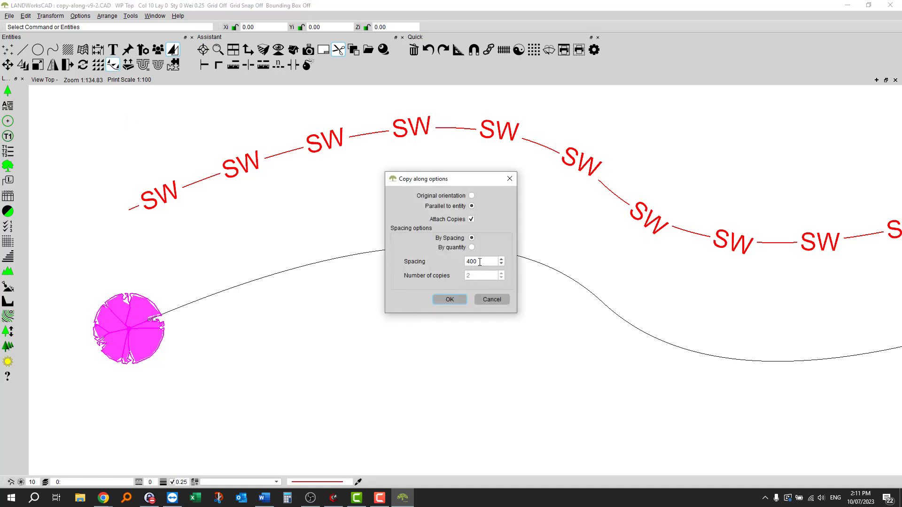
{"action": "left_click", "coordinate": [478, 262]}
{"action": "left_click", "coordinate": [441, 300]}
{"action": "left_click", "coordinate": [132, 327]}
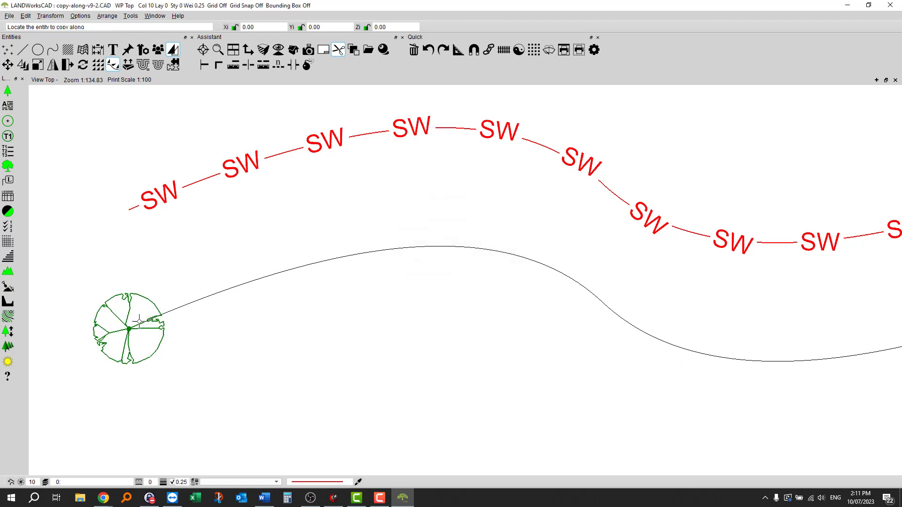
{"action": "left_click", "coordinate": [182, 305]}
{"action": "scroll", "coordinate": [229, 343], "scroll_direction": "down", "scroll_amount": 4}
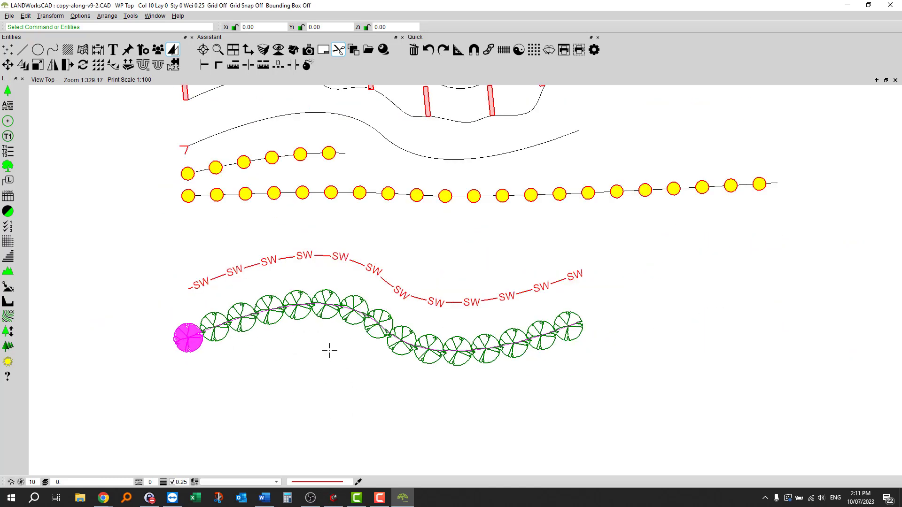
Set the spacing of the attached tree copies along their curve to 7000
{"action": "scroll", "coordinate": [329, 350], "scroll_direction": "up", "scroll_amount": 4}
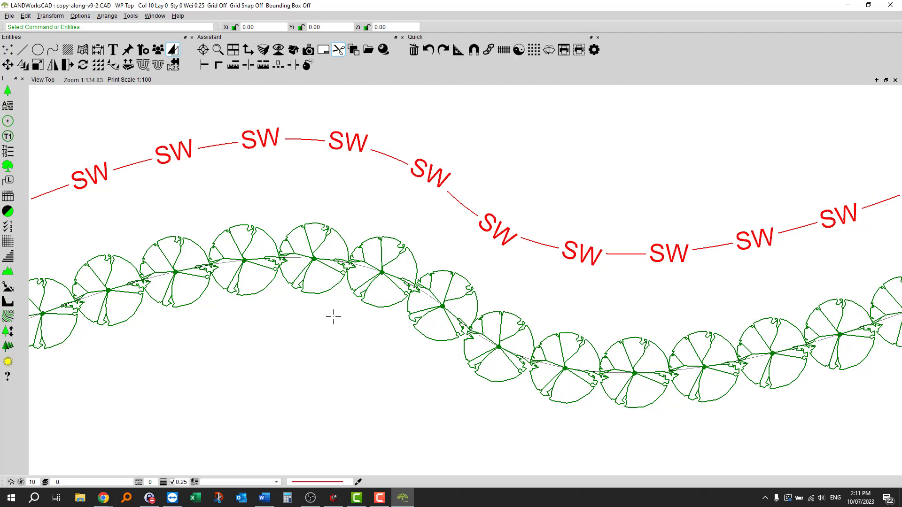
{"action": "left_click", "coordinate": [364, 267]}
{"action": "double_click", "coordinate": [364, 268]}
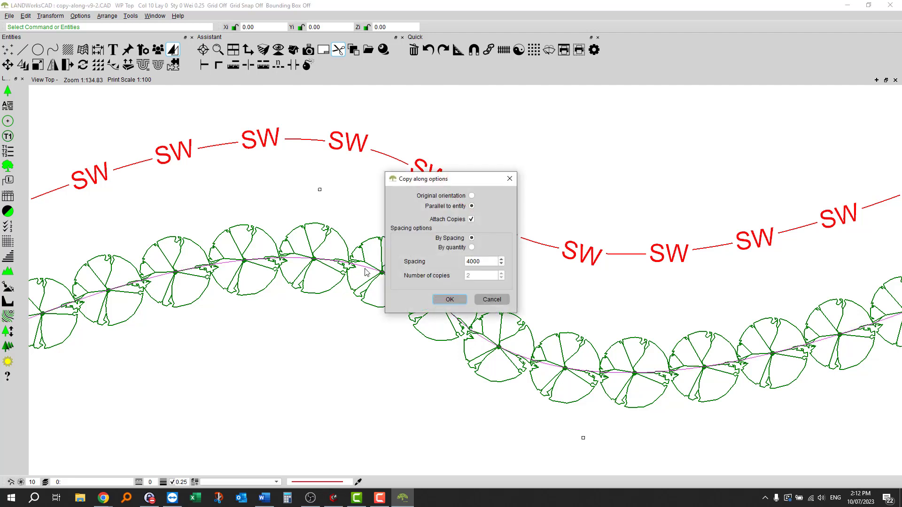
{"action": "left_click_drag", "start_coordinate": [490, 262], "coordinate": [462, 261]}
{"action": "type", "text": "7"}
{"action": "left_click", "coordinate": [447, 299]}
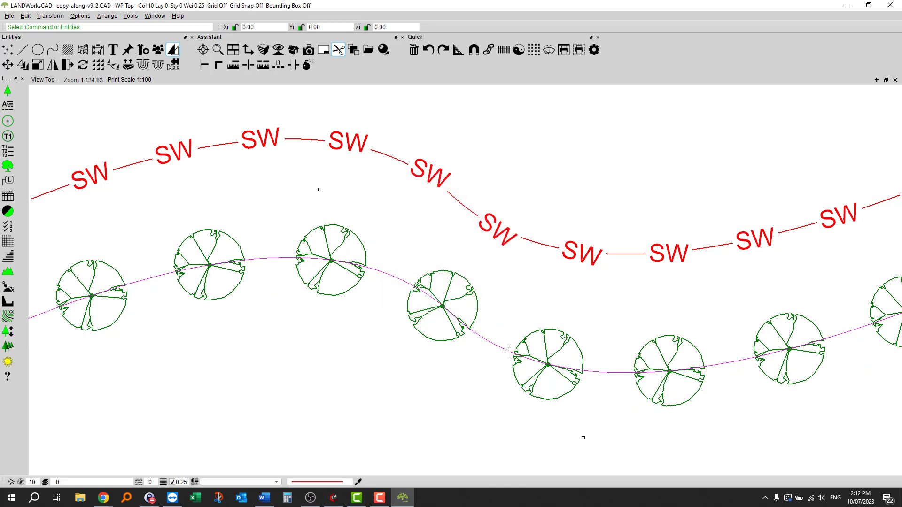
Reshape the tree curve into a shallow single sag by moving its two inner control points, and extend its end point outward and upward
{"action": "scroll", "coordinate": [509, 350], "scroll_direction": "down", "scroll_amount": 5}
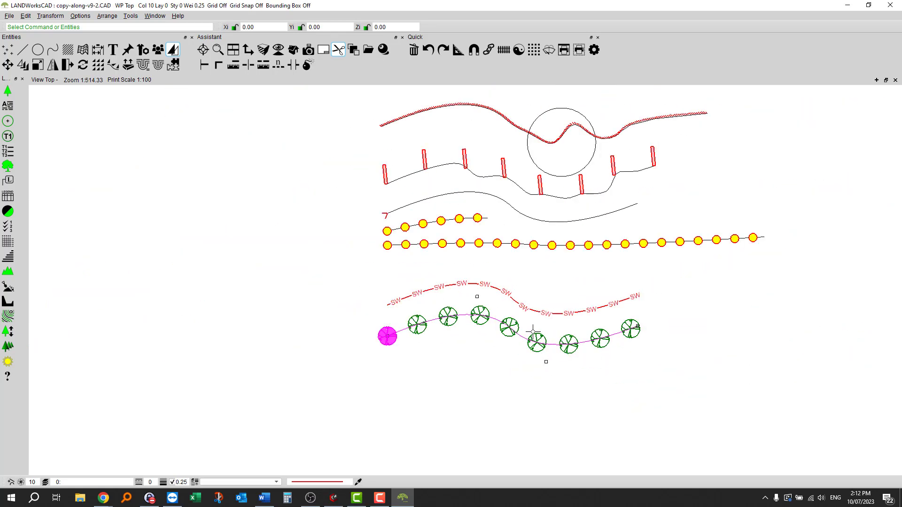
{"action": "left_click_drag", "start_coordinate": [546, 362], "coordinate": [564, 409]}
{"action": "left_click_drag", "start_coordinate": [637, 325], "coordinate": [755, 300]}
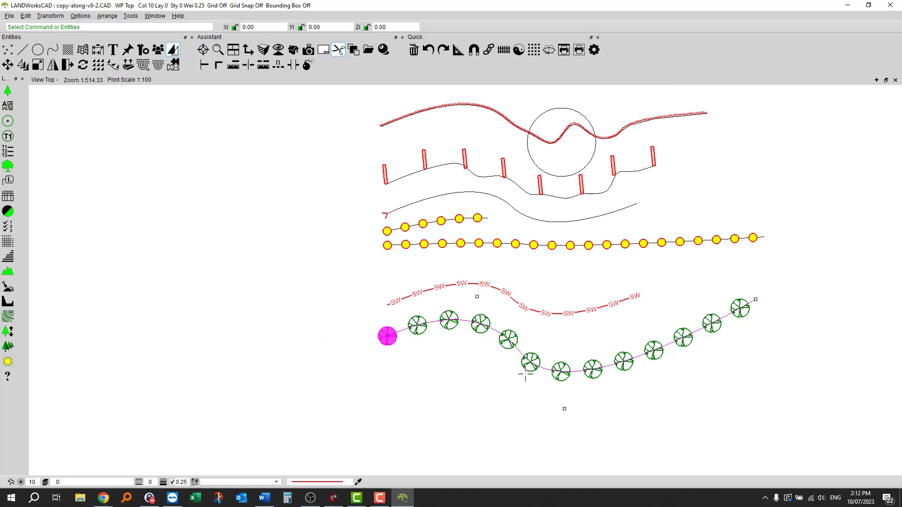
{"action": "left_click_drag", "start_coordinate": [477, 296], "coordinate": [443, 367]}
{"action": "left_click_drag", "start_coordinate": [564, 408], "coordinate": [558, 356]}
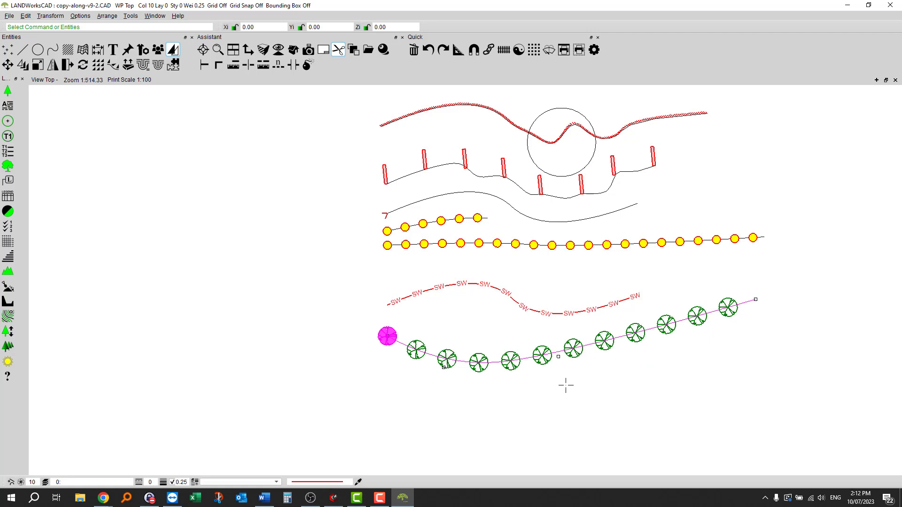
Switch the tree curve's copy-along spacing to By quantity with 5 copies
{"action": "left_click", "coordinate": [747, 302]}
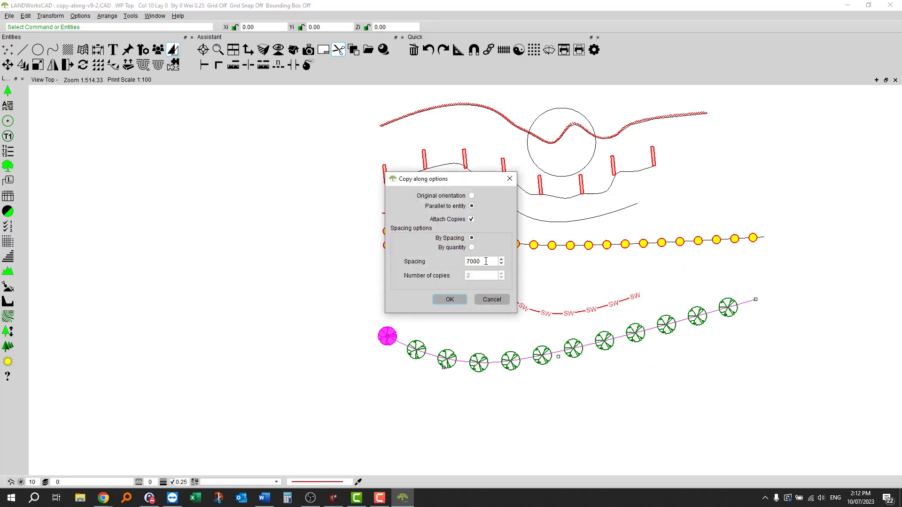
{"action": "left_click", "coordinate": [472, 247]}
{"action": "left_click", "coordinate": [475, 276]}
{"action": "double_click", "coordinate": [475, 276]}
{"action": "type", "text": "5"}
{"action": "left_click", "coordinate": [449, 299]}
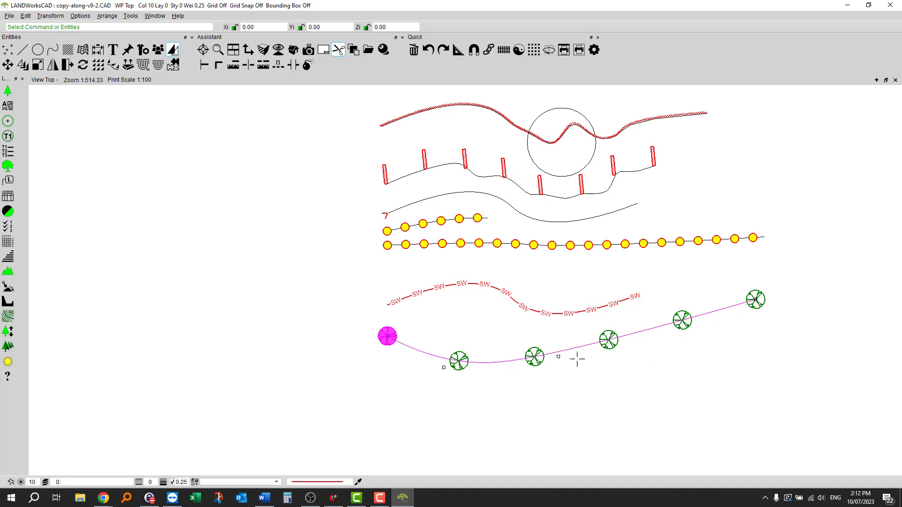
Reshape the tree curve by moving its second control point outward and down, and its first control point up just below the SW row
{"action": "left_click", "coordinate": [676, 422]}
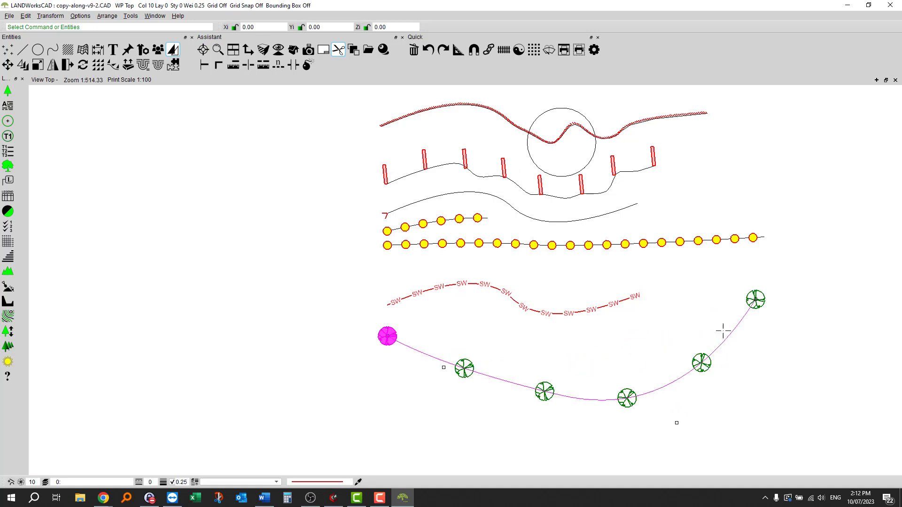
{"action": "left_click", "coordinate": [443, 368]}
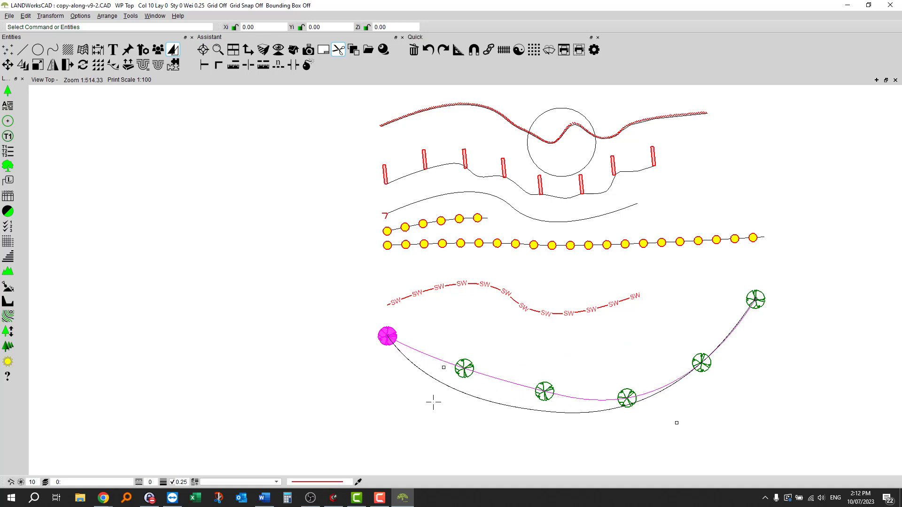
{"action": "left_click", "coordinate": [473, 309]}
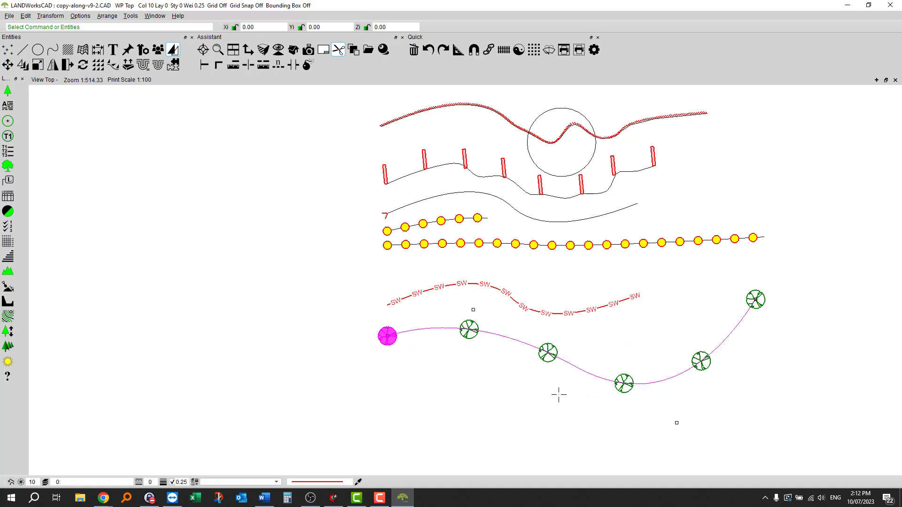